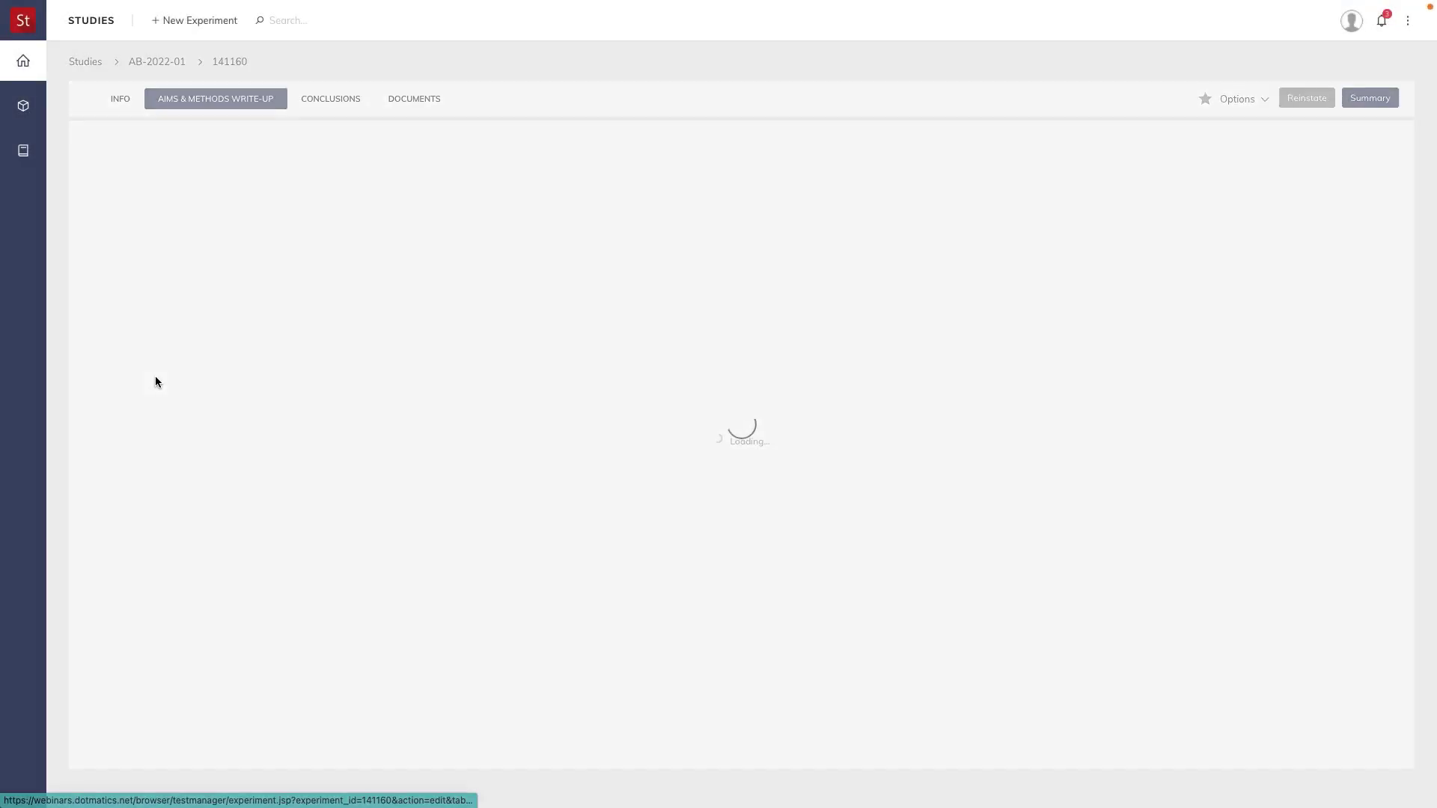
- Make a Standard clone of experiment 141160 into notebook AB-2022-01
click(1222, 100)
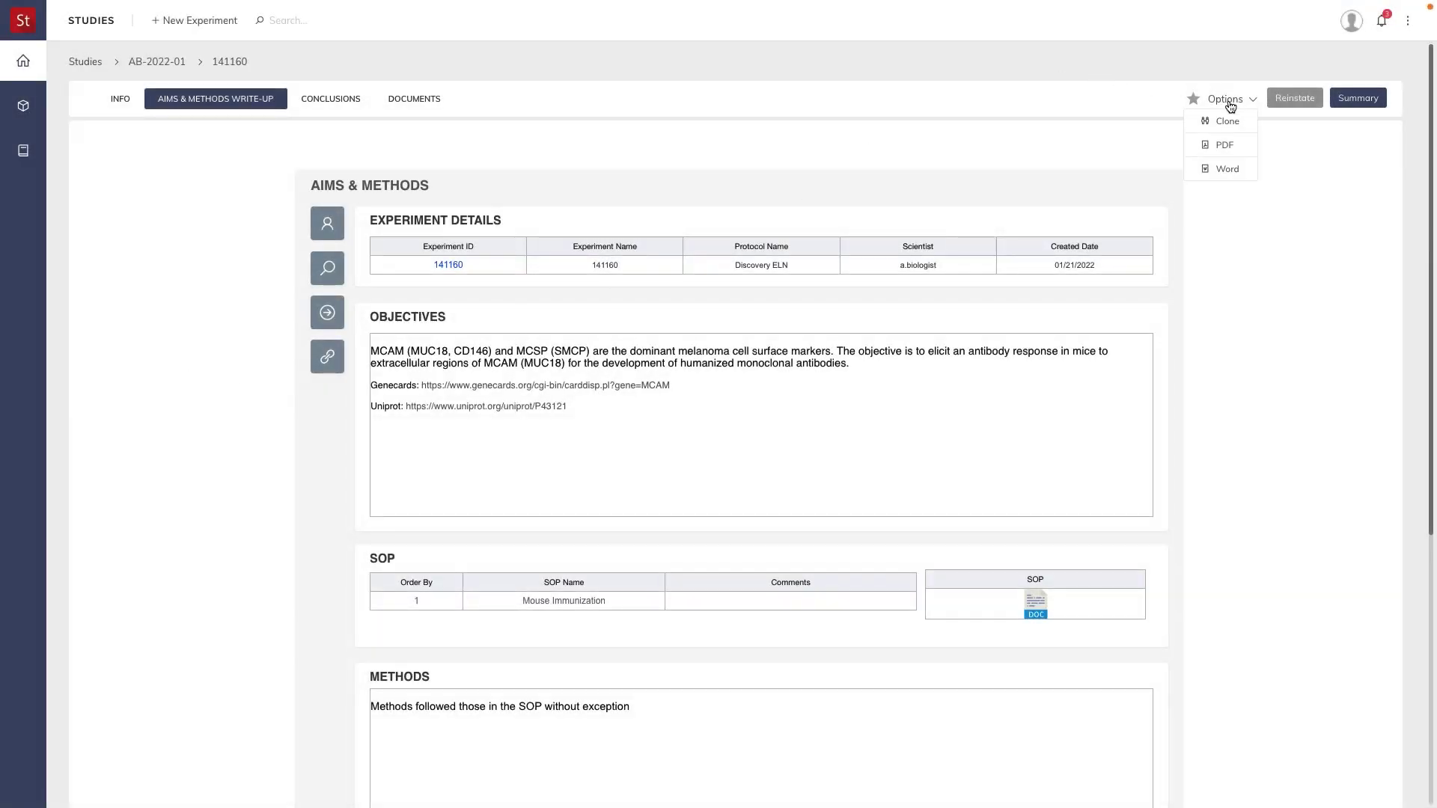
click(1226, 120)
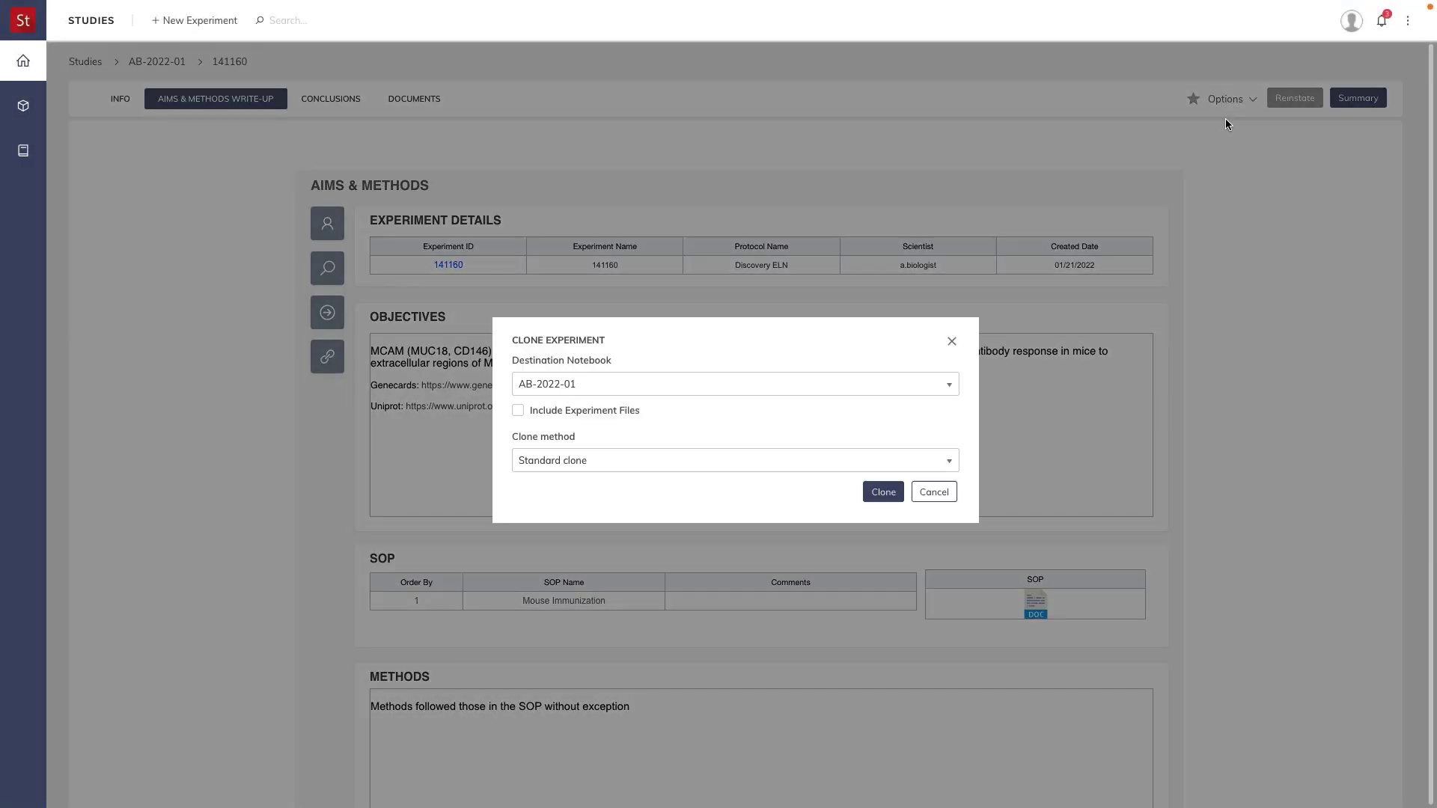
click(884, 494)
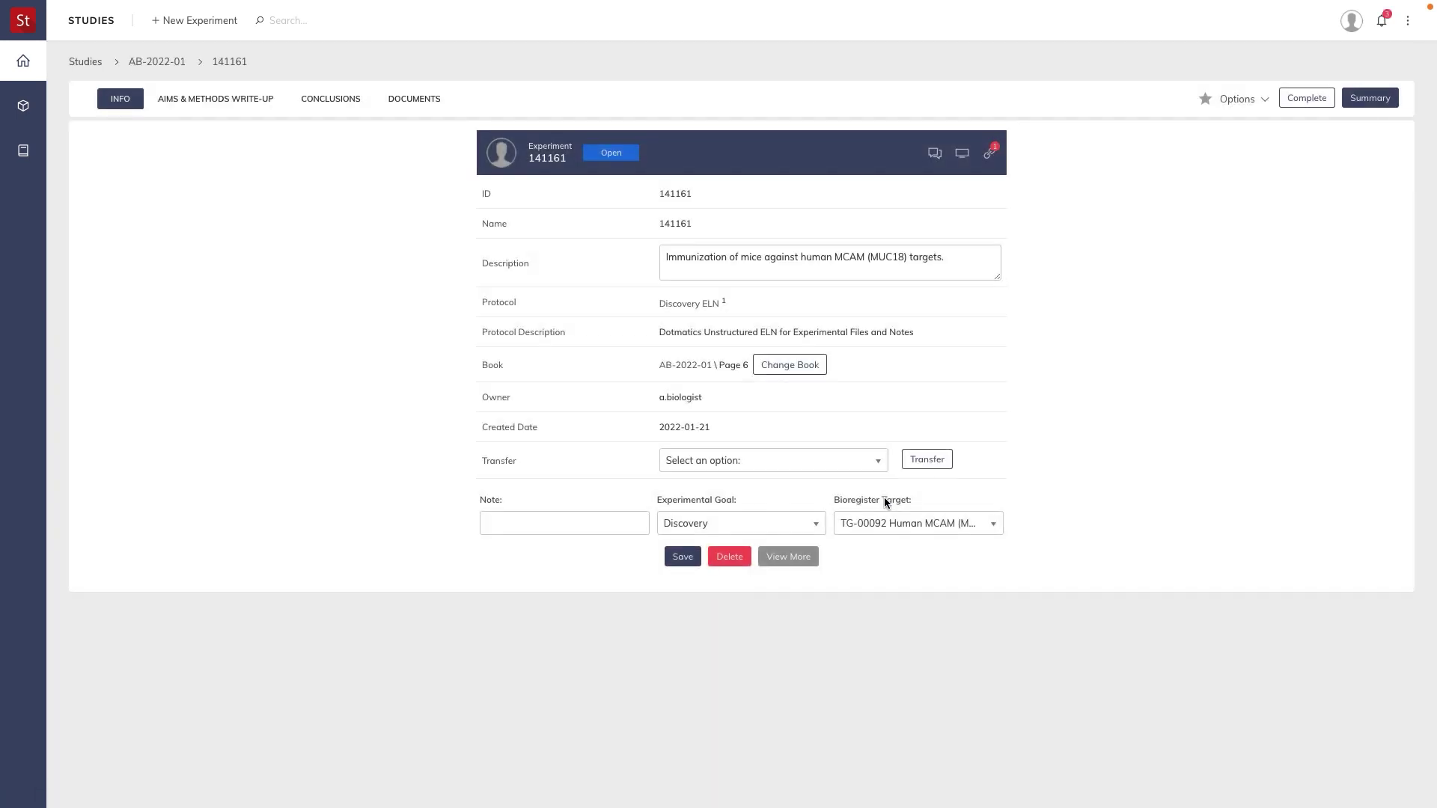
- Attach the research paper PDF and Immunizations.docx to the experiment's documents
click(415, 98)
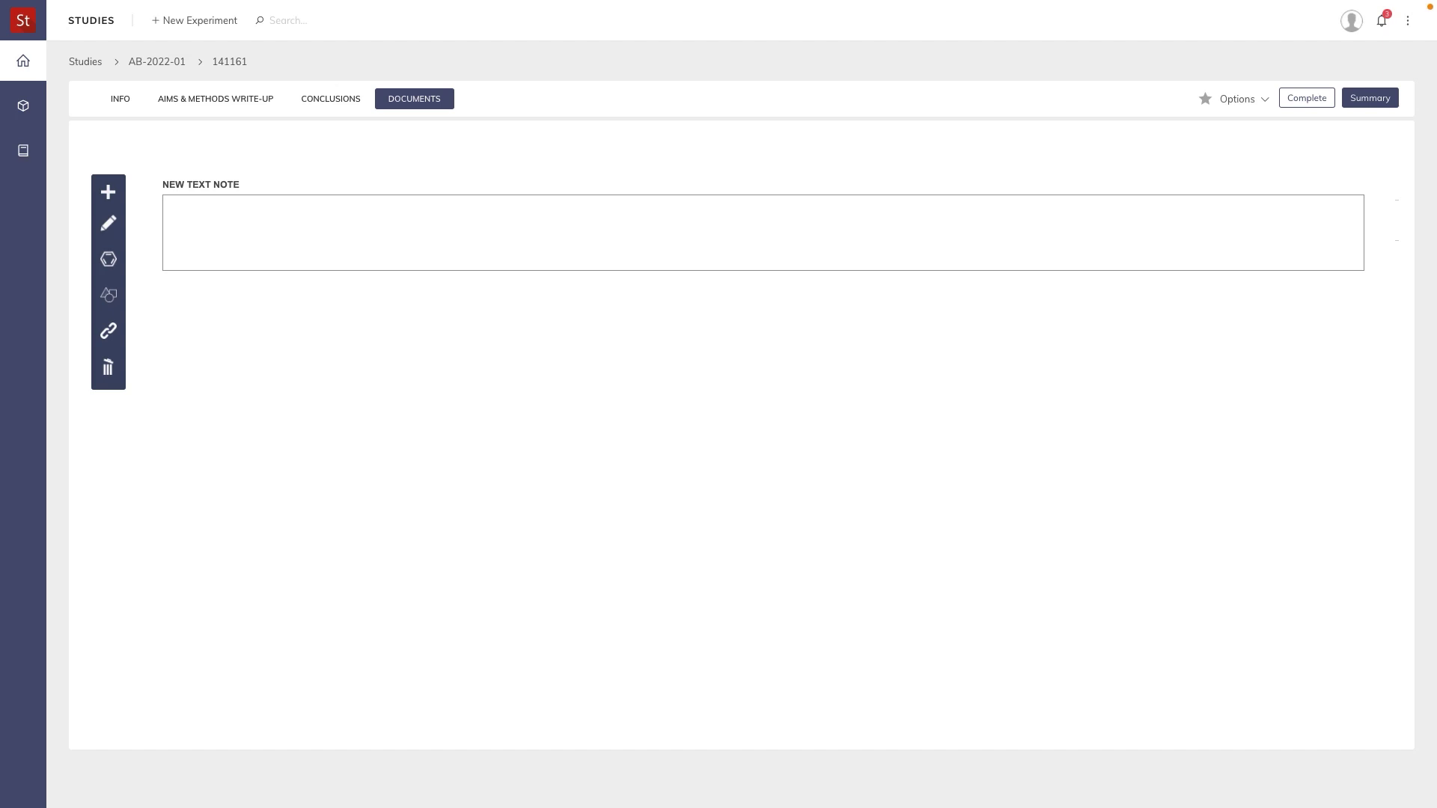
drag(1436, 342, 851, 341)
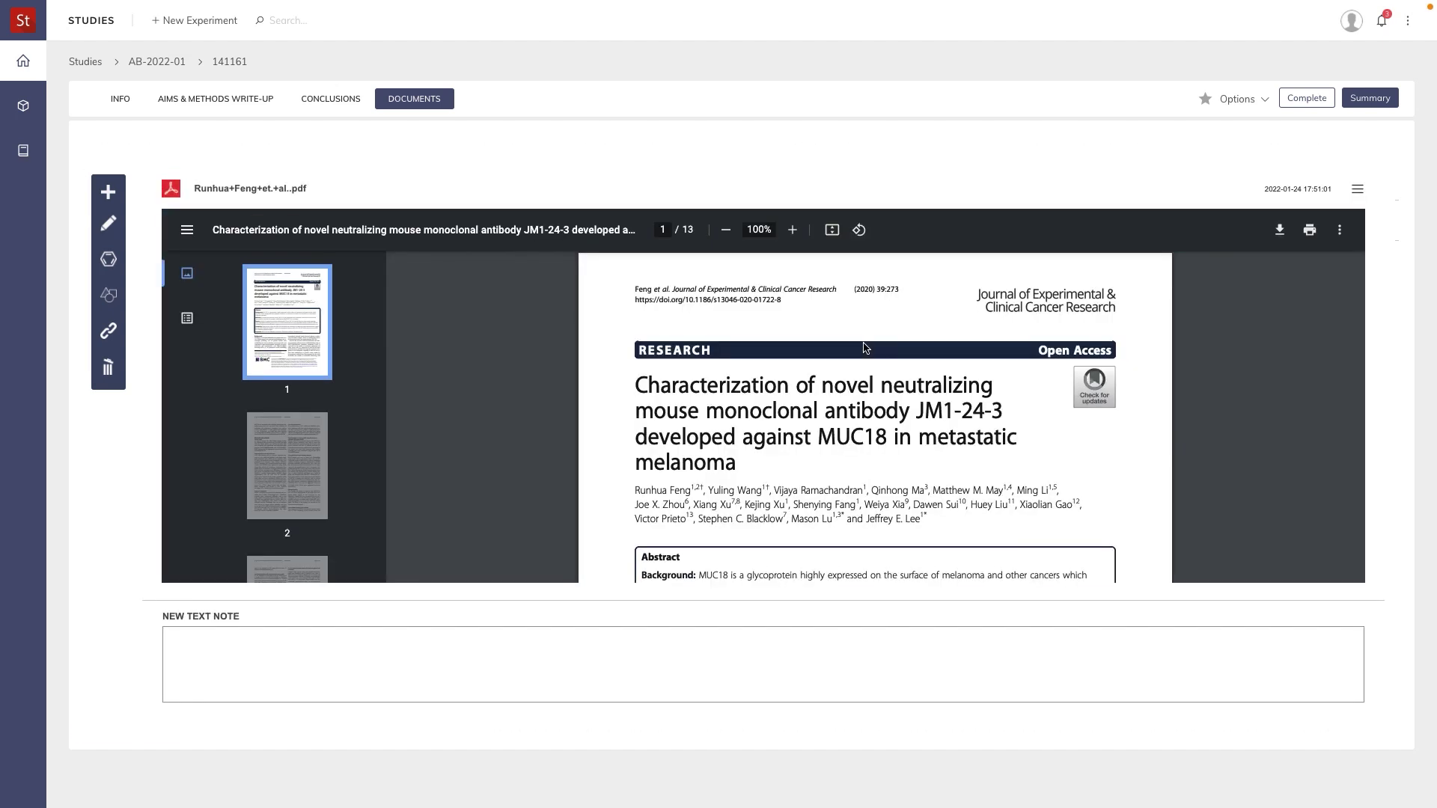
click(283, 191)
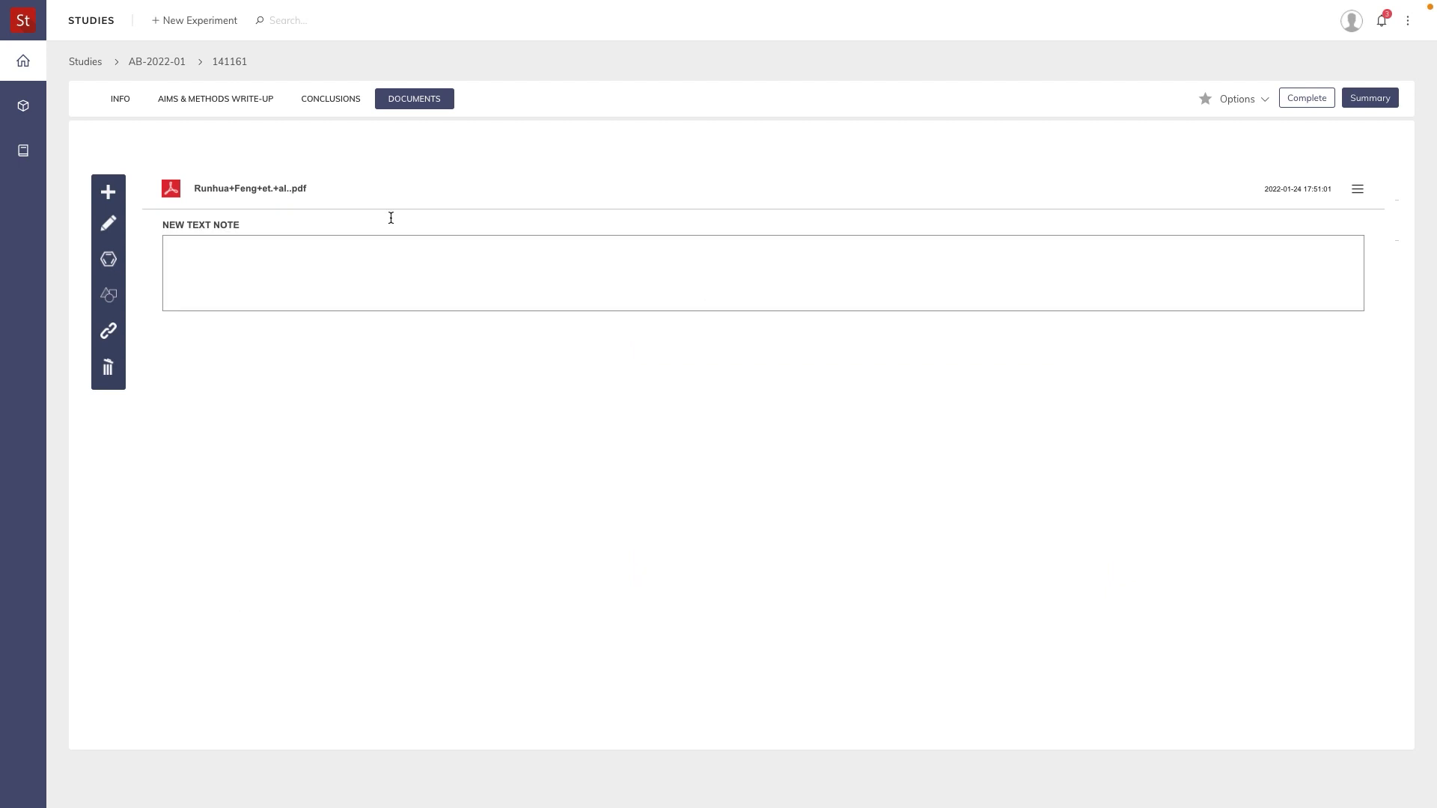
drag(1436, 458, 717, 456)
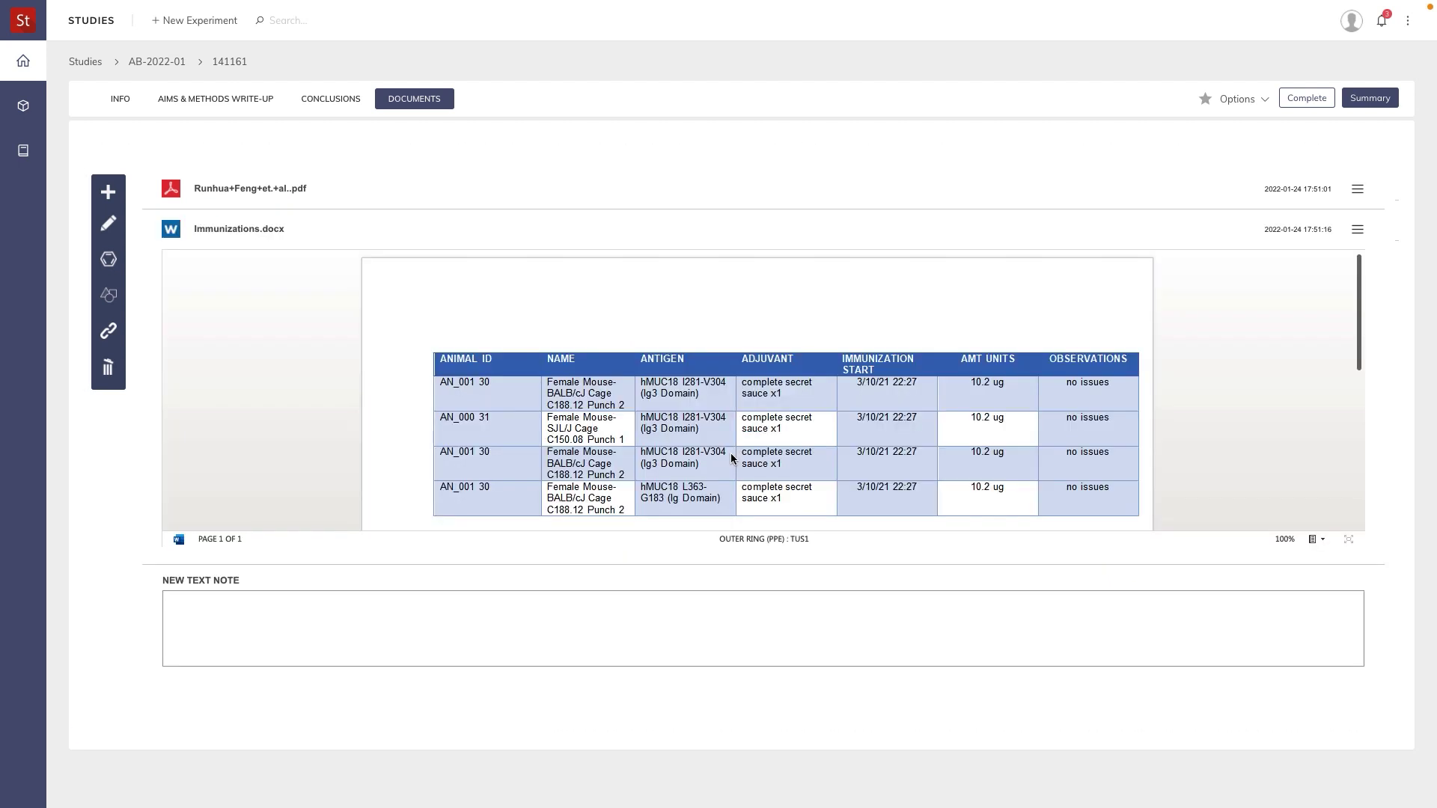
click(256, 231)
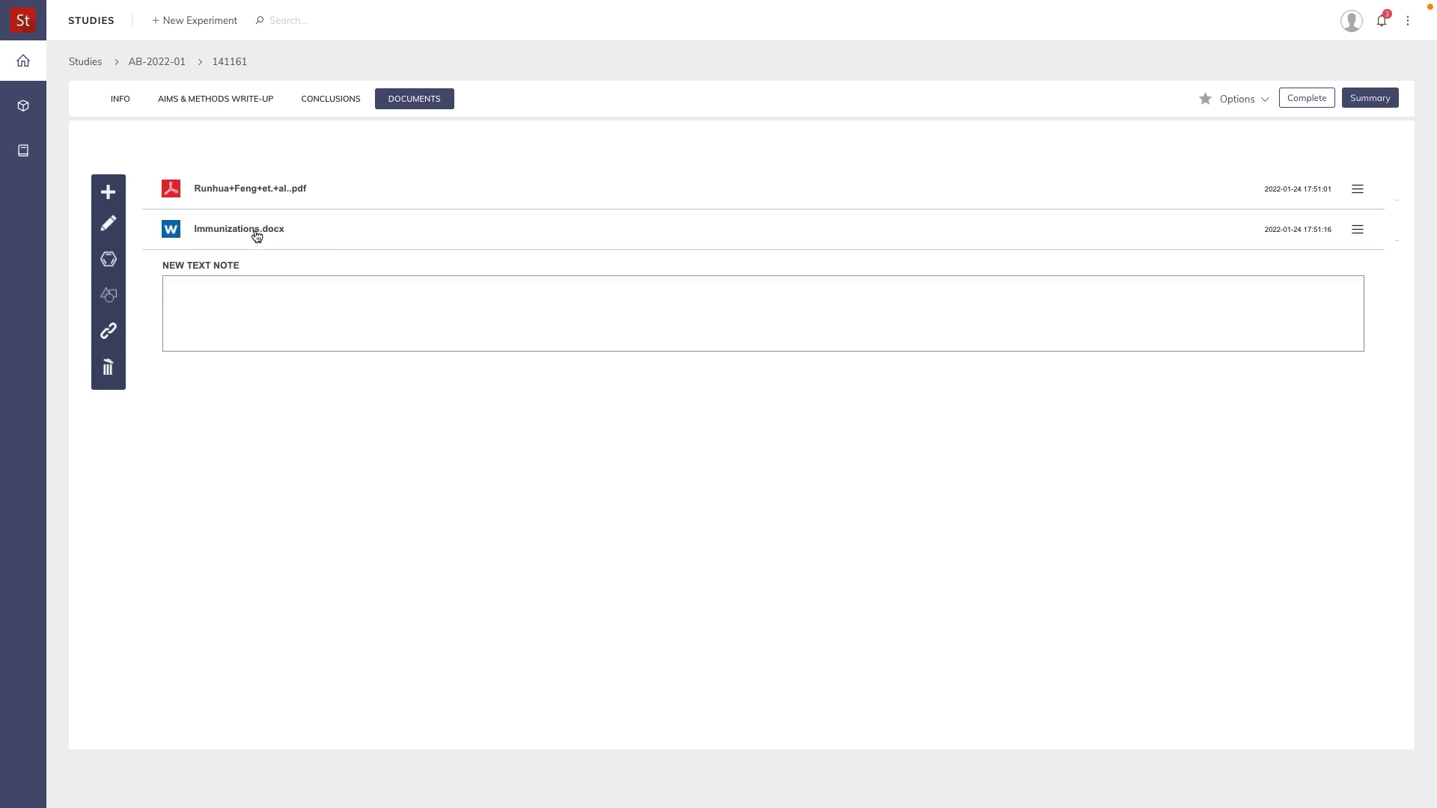
- Attach pcDNA3.1 glypican-3.gb and 29152.pzfx, then expand the Immunizations.docx preview
drag(1436, 502, 936, 449)
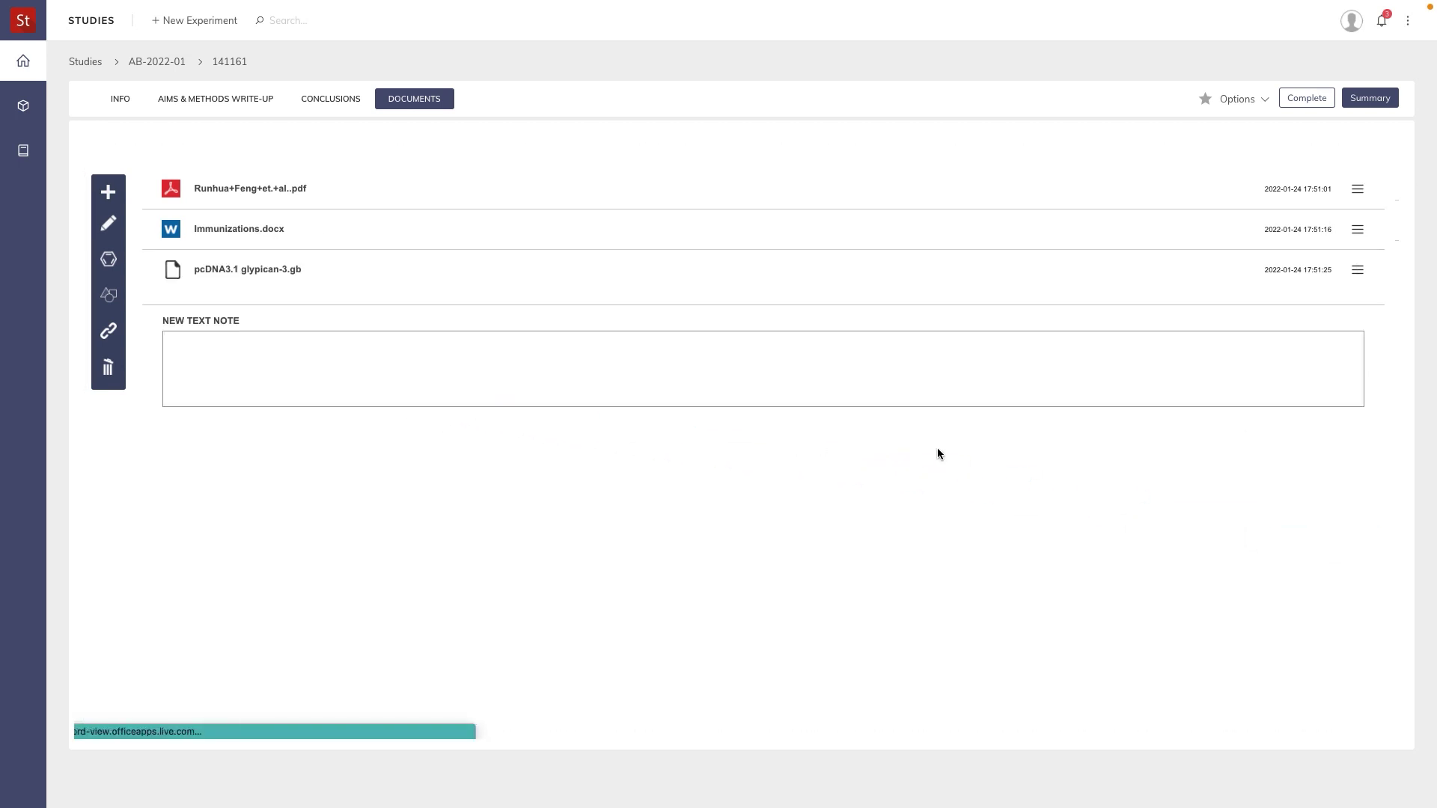
drag(1435, 449, 330, 381)
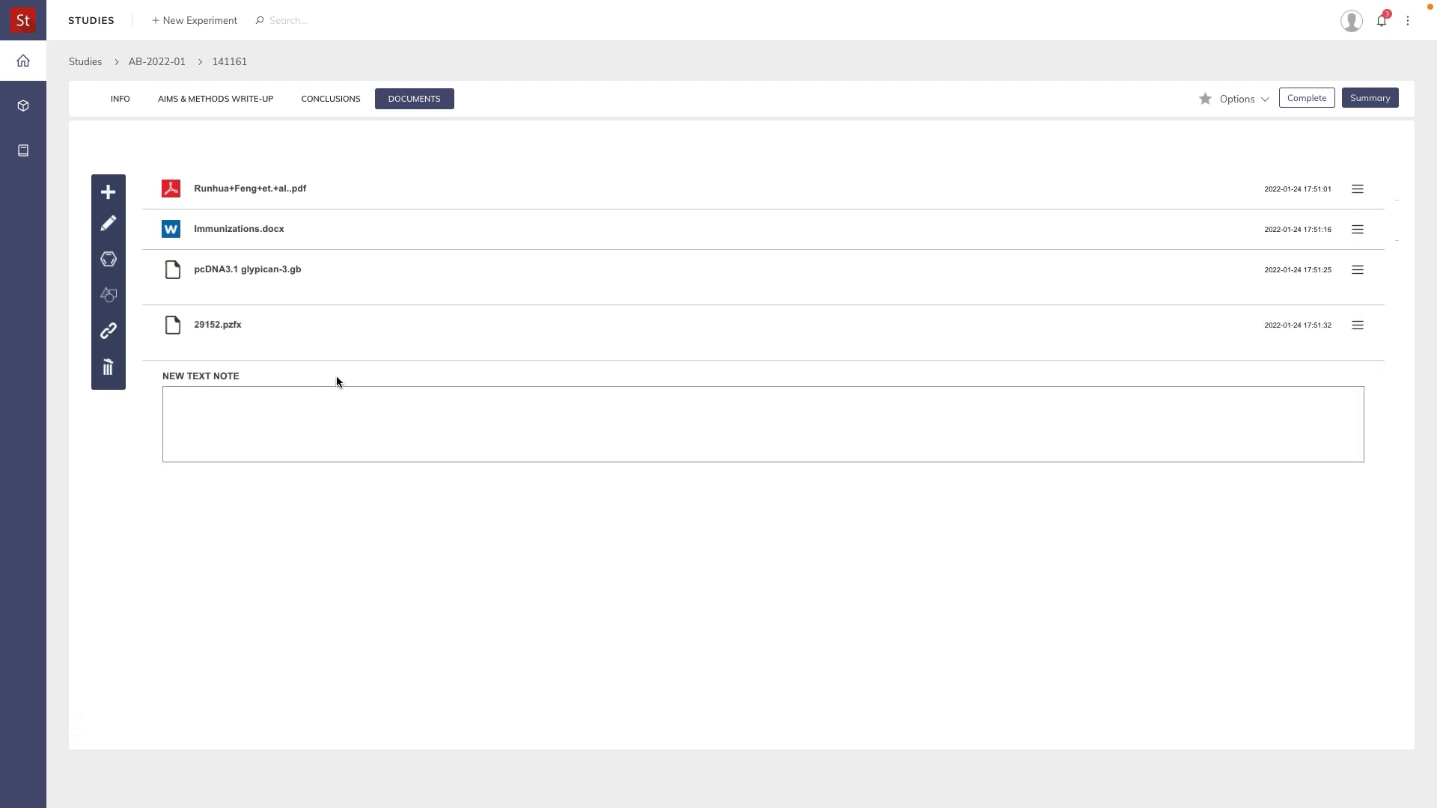
click(257, 233)
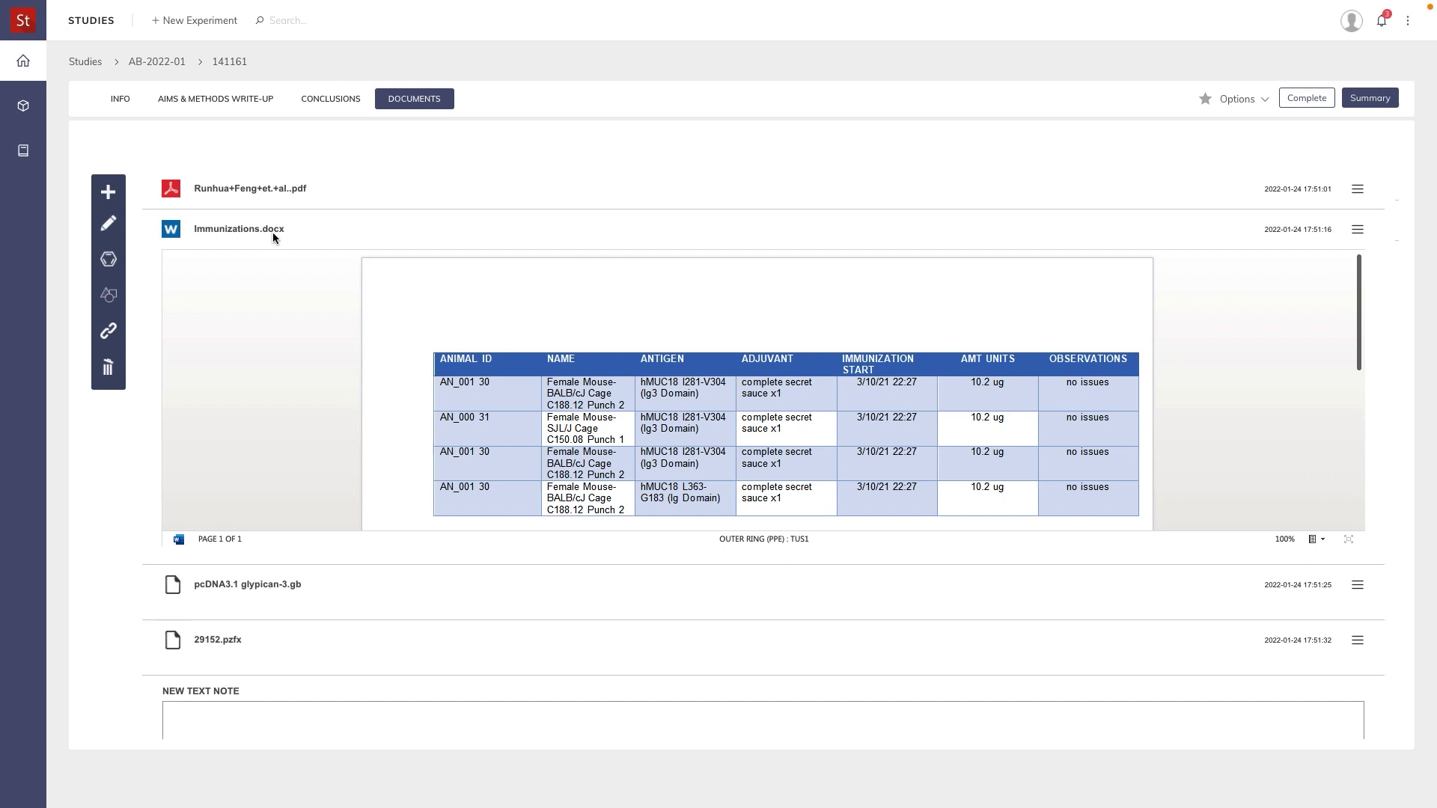
- Open Immunizations.docx in Word for the web from its file actions menu
click(1357, 231)
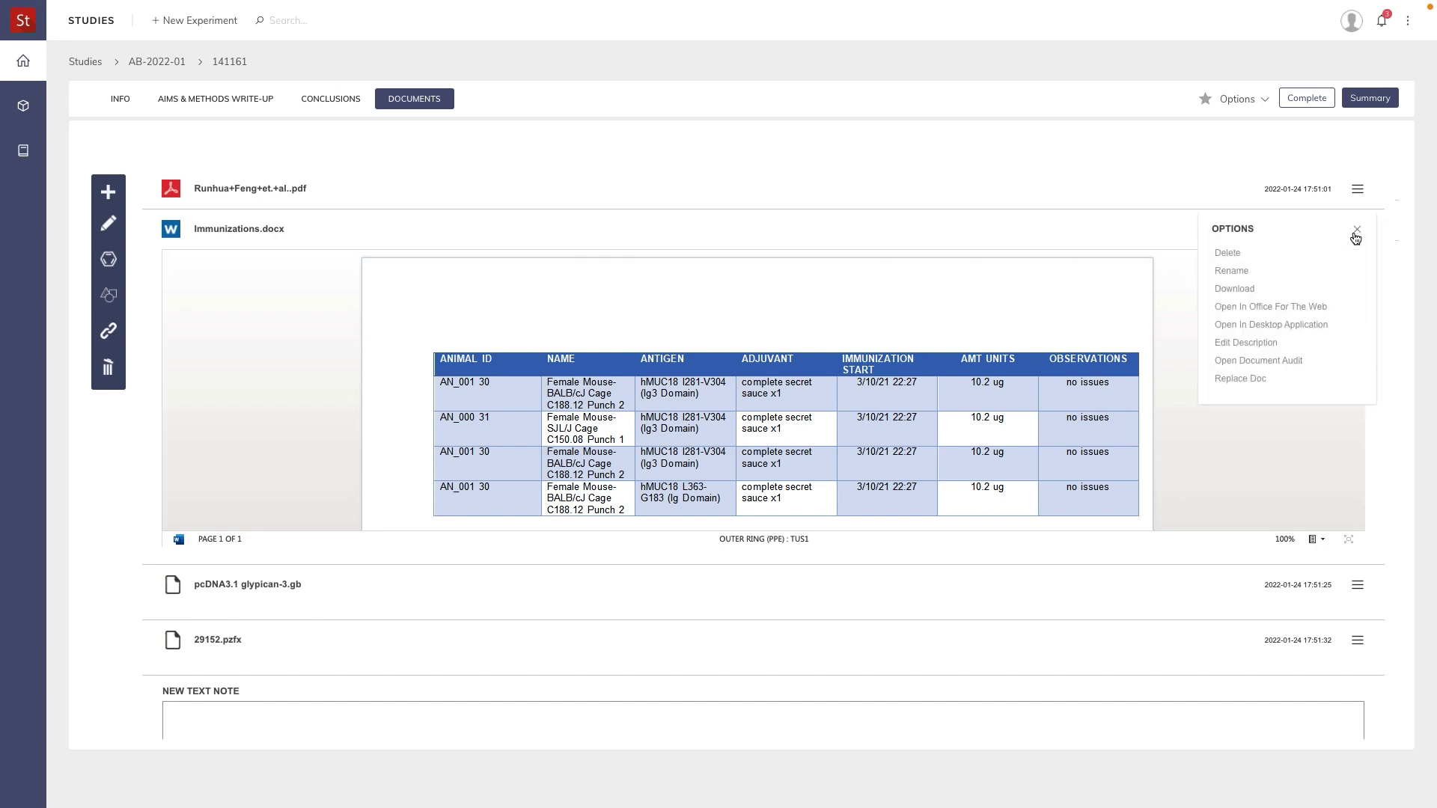
click(1259, 308)
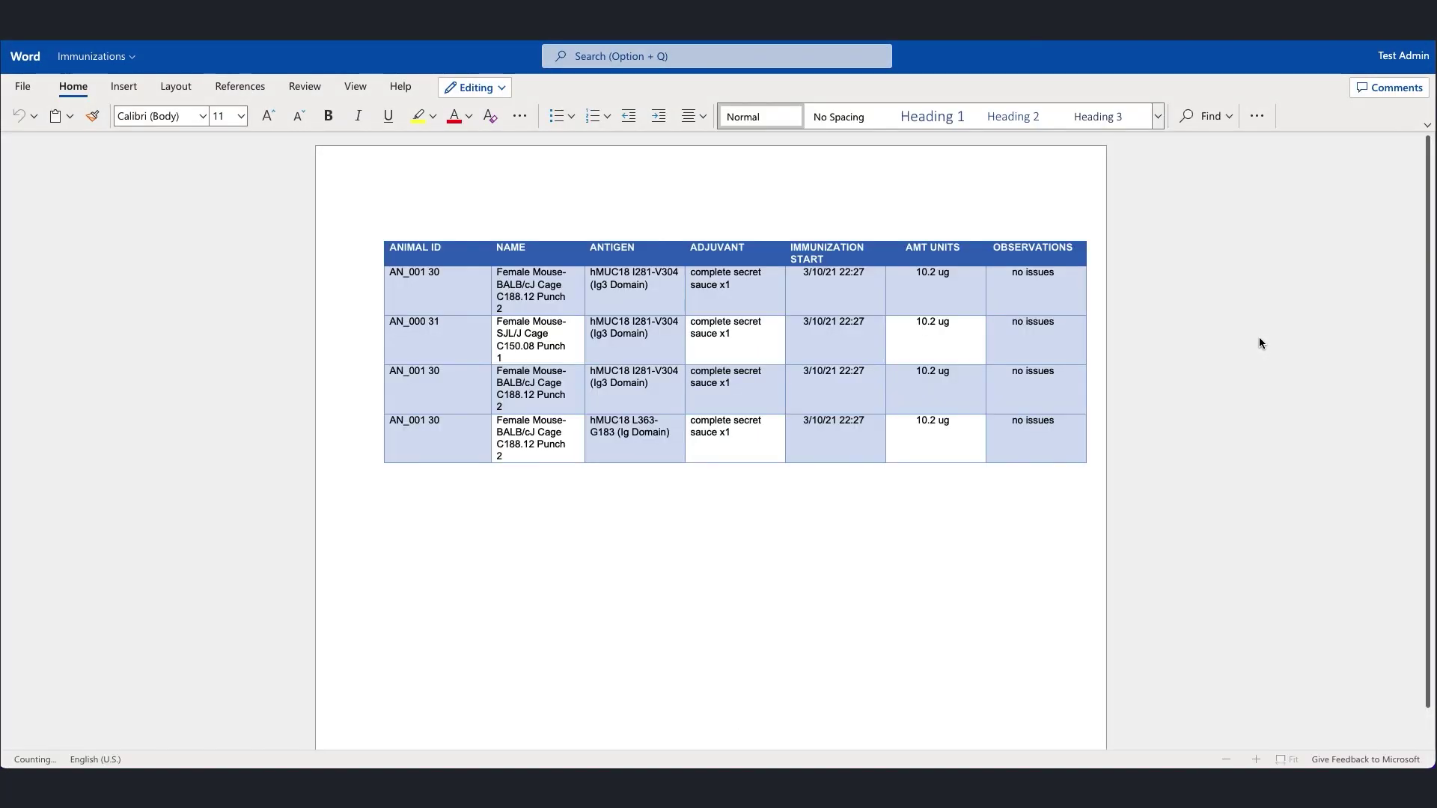
- Change the third and fourth animal IDs' trailing 0 to 2 and 3, giving AN_001 32 and AN_001 33
click(443, 372)
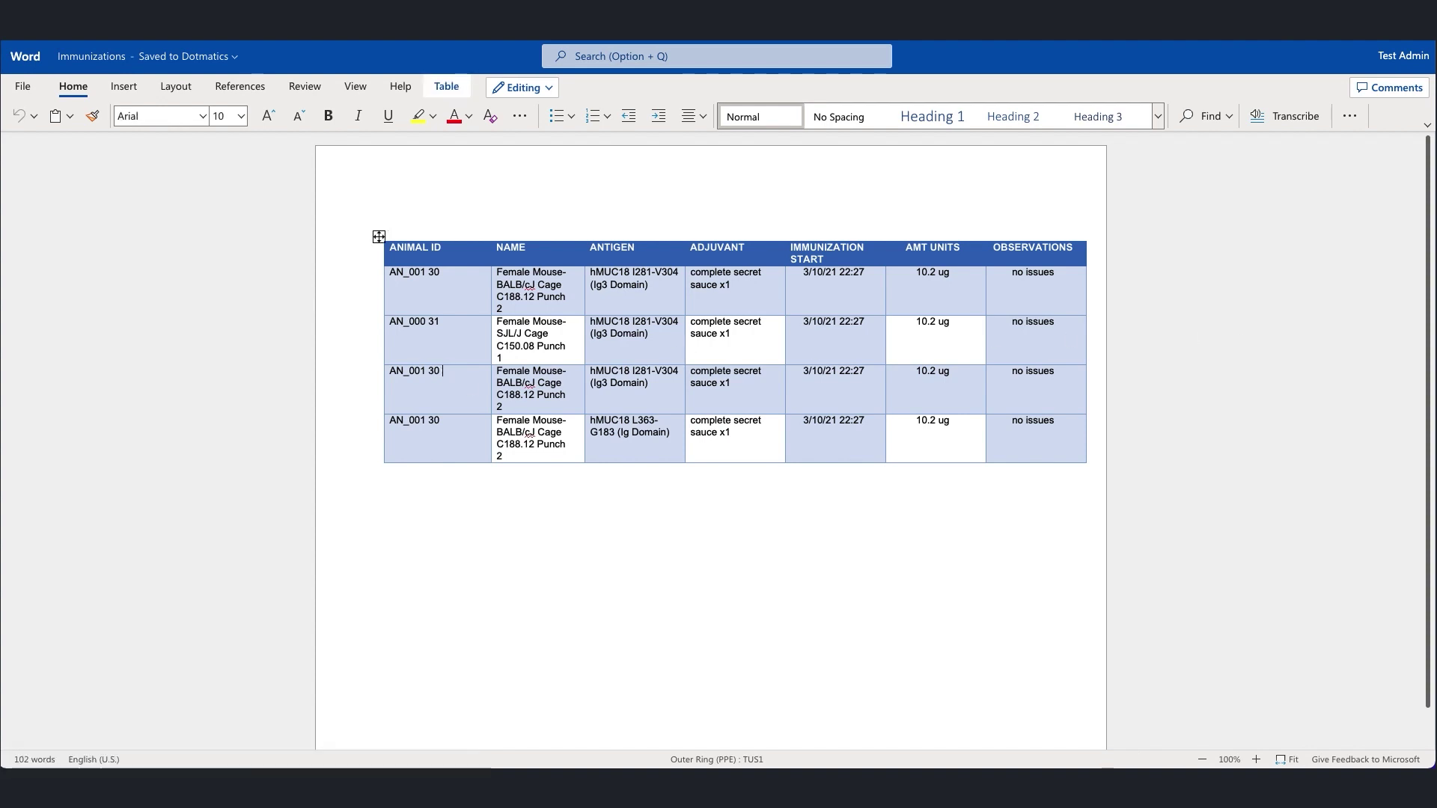
key(BackSpace)
text(2)
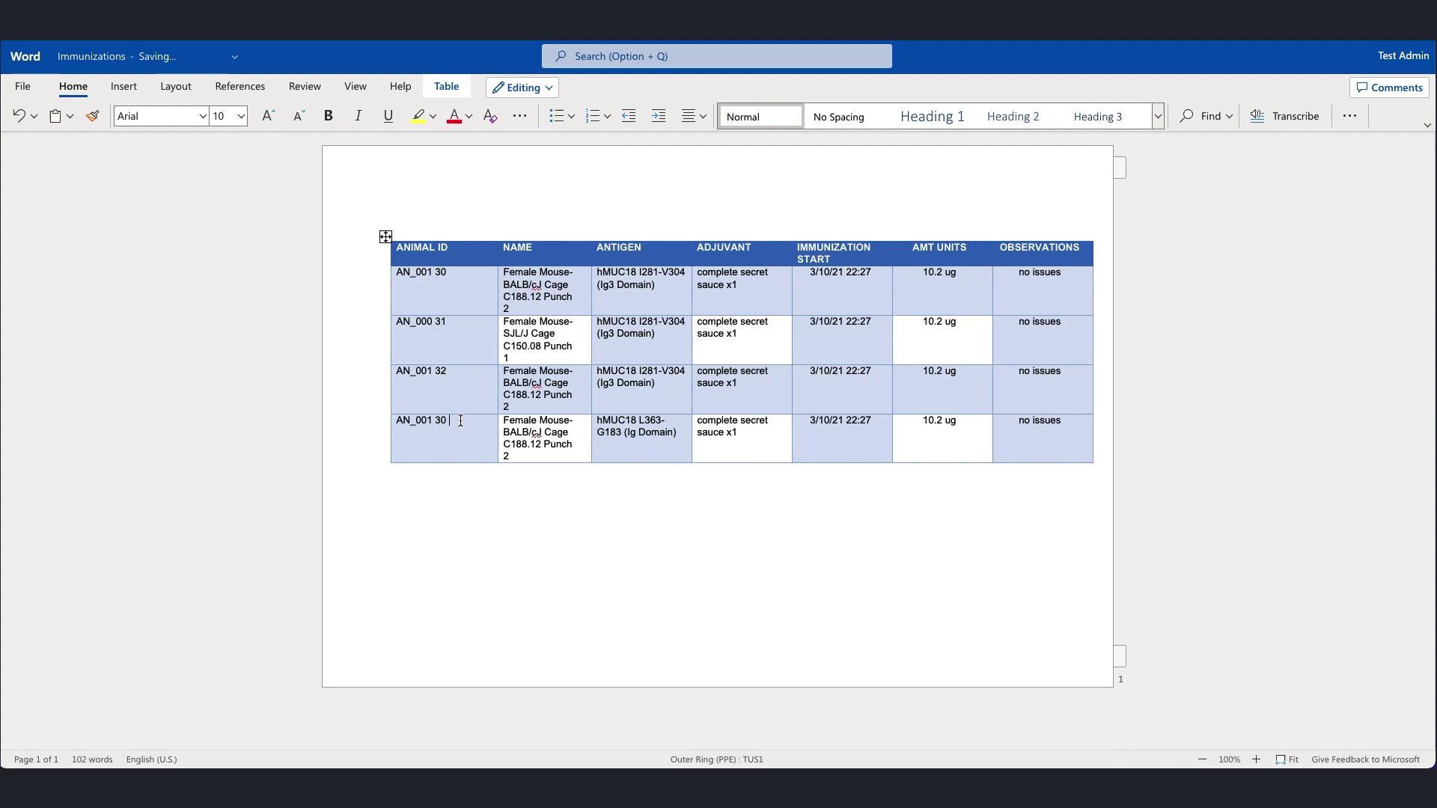
click(457, 422)
key(BackSpace)
text(3)
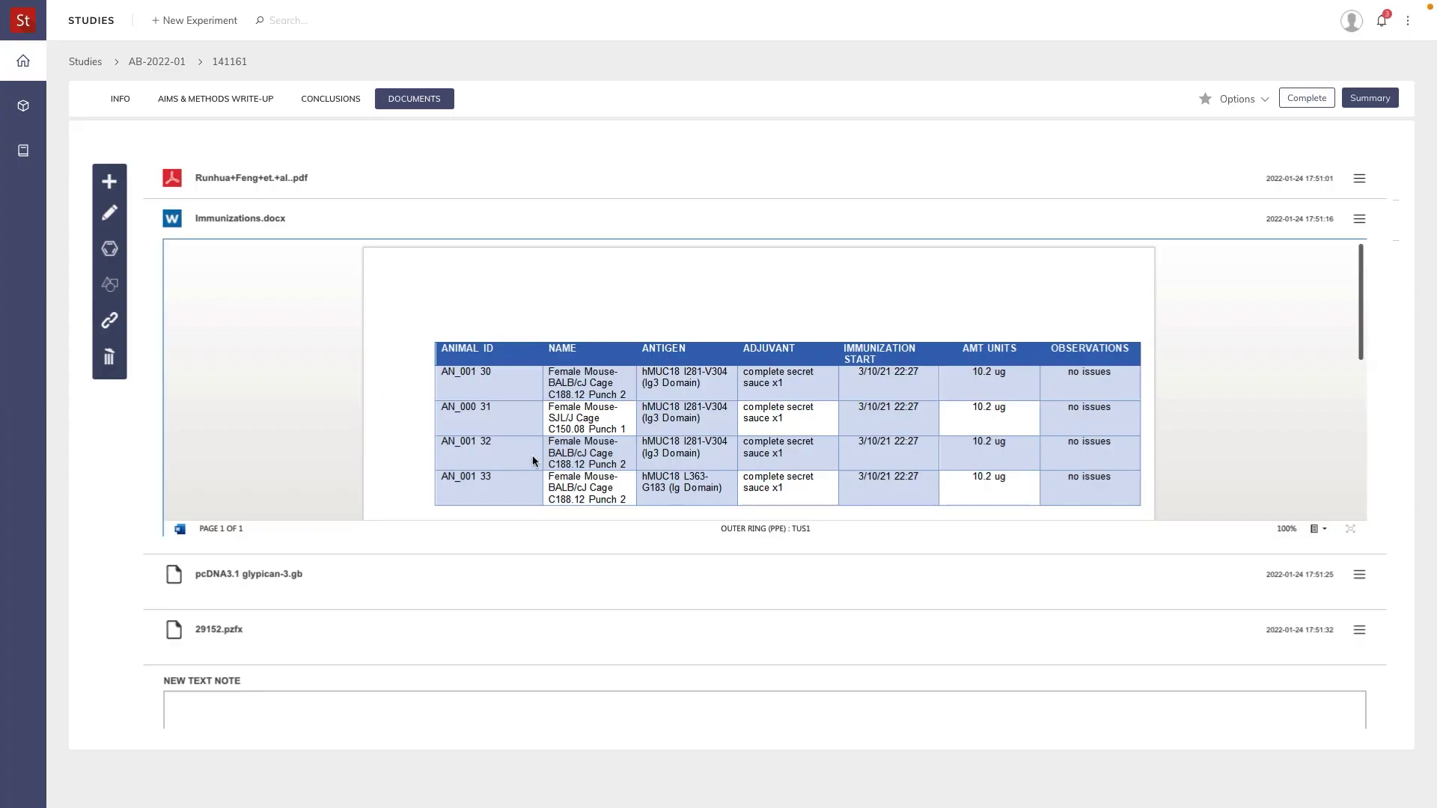
- Open 29152.pzfx in GraphPad Prism from its file options menu
scroll(1334, 593, down, 1)
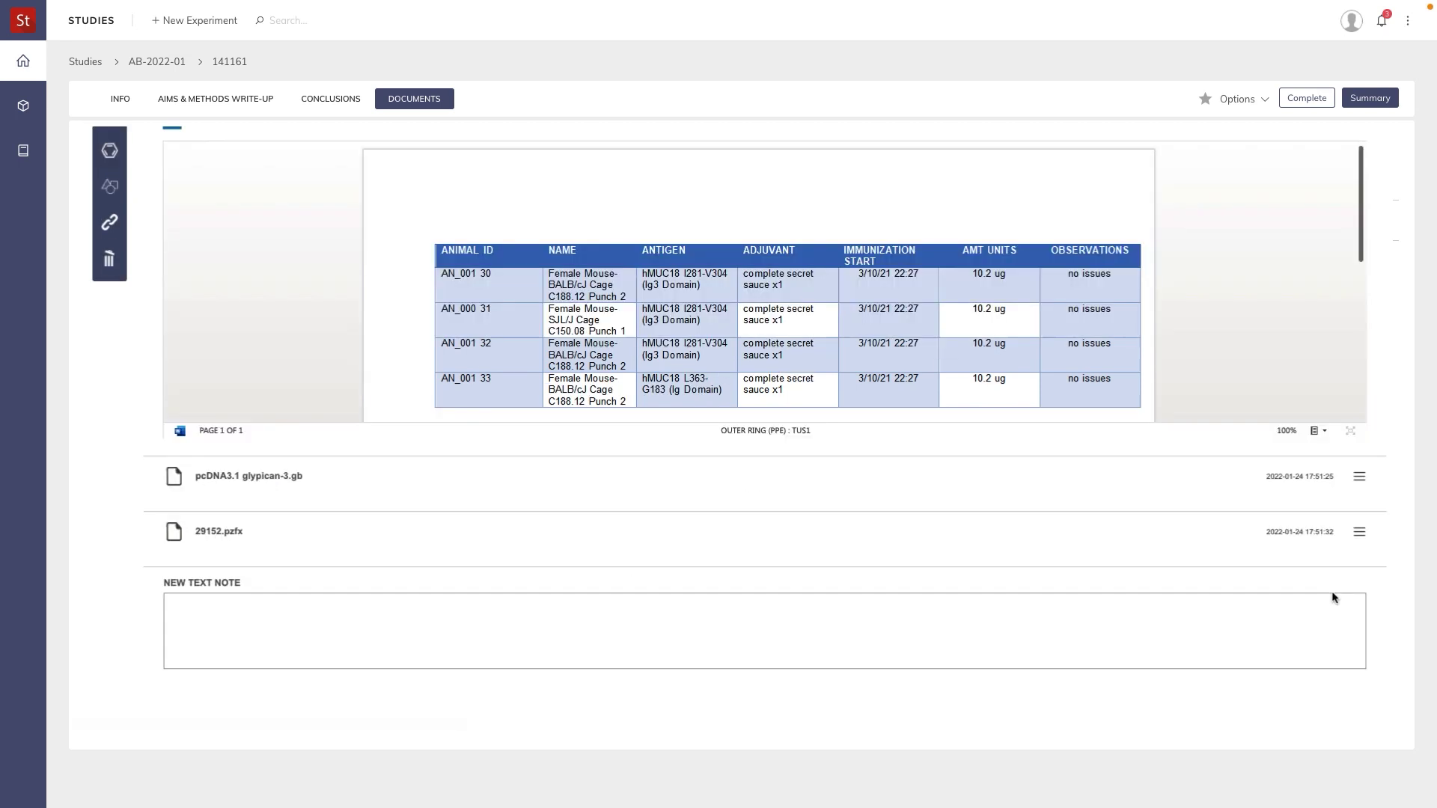
click(1358, 532)
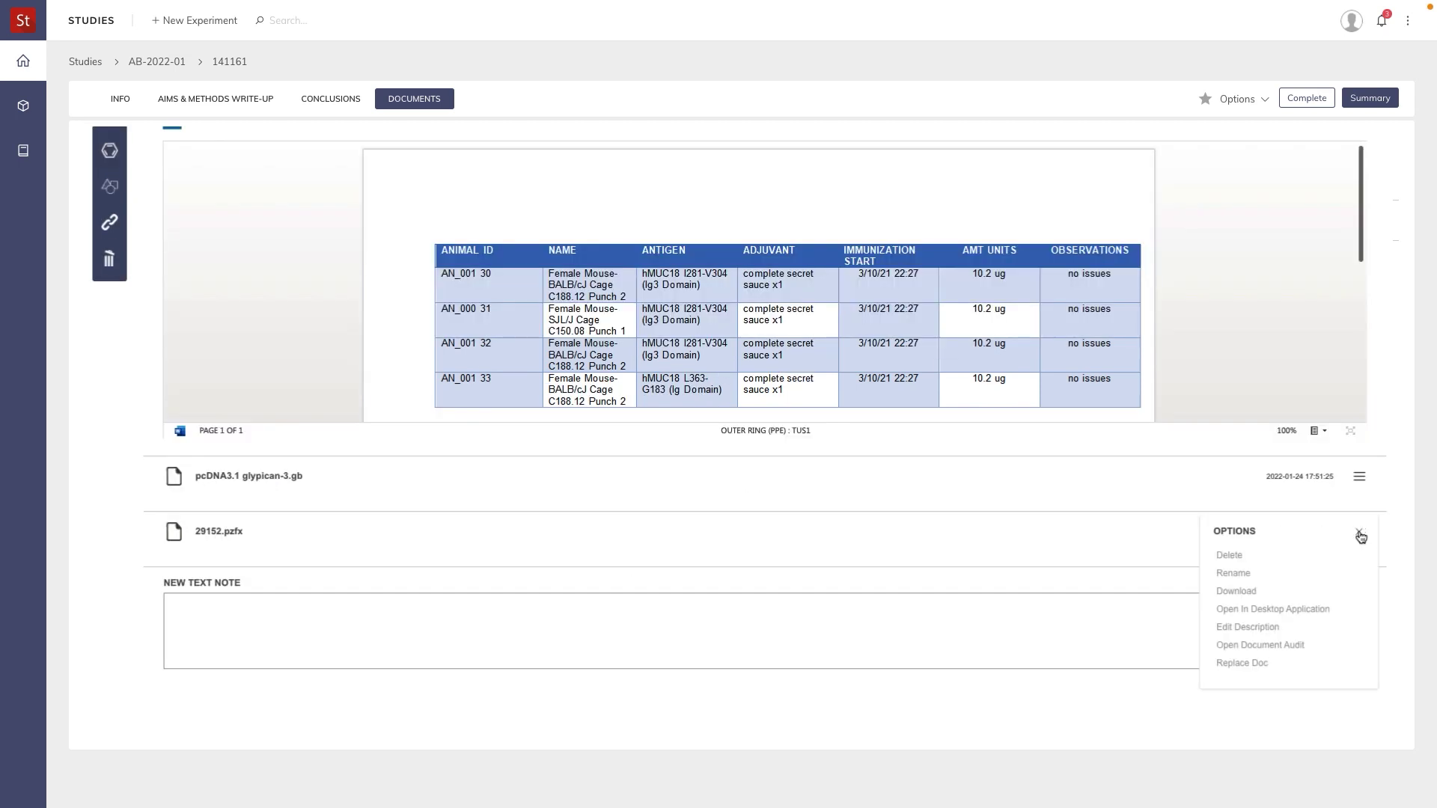
click(1284, 609)
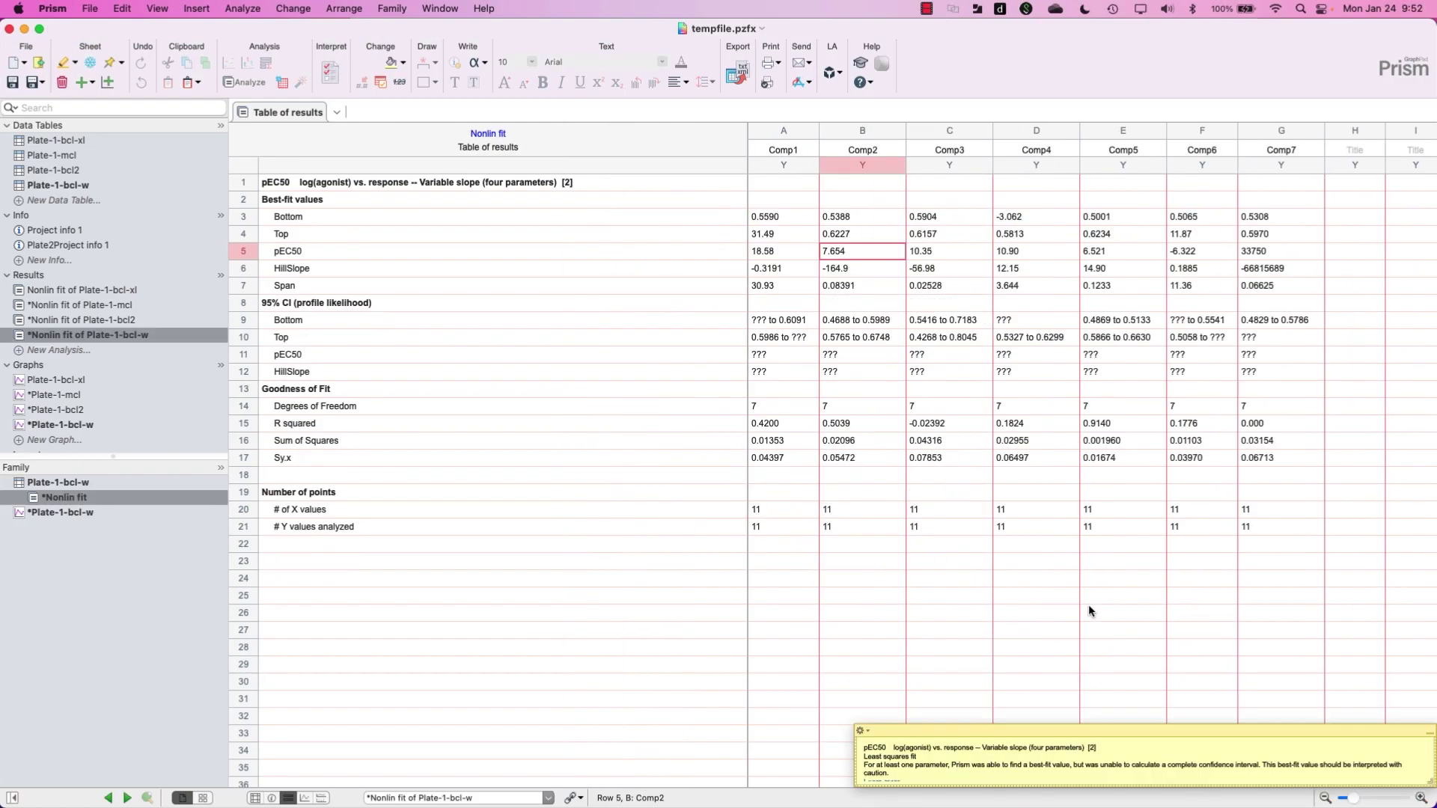
- Set Plate-1-bcl-xl's first Log Conc. value to -5.9, save the file, and quit Prism
click(73, 147)
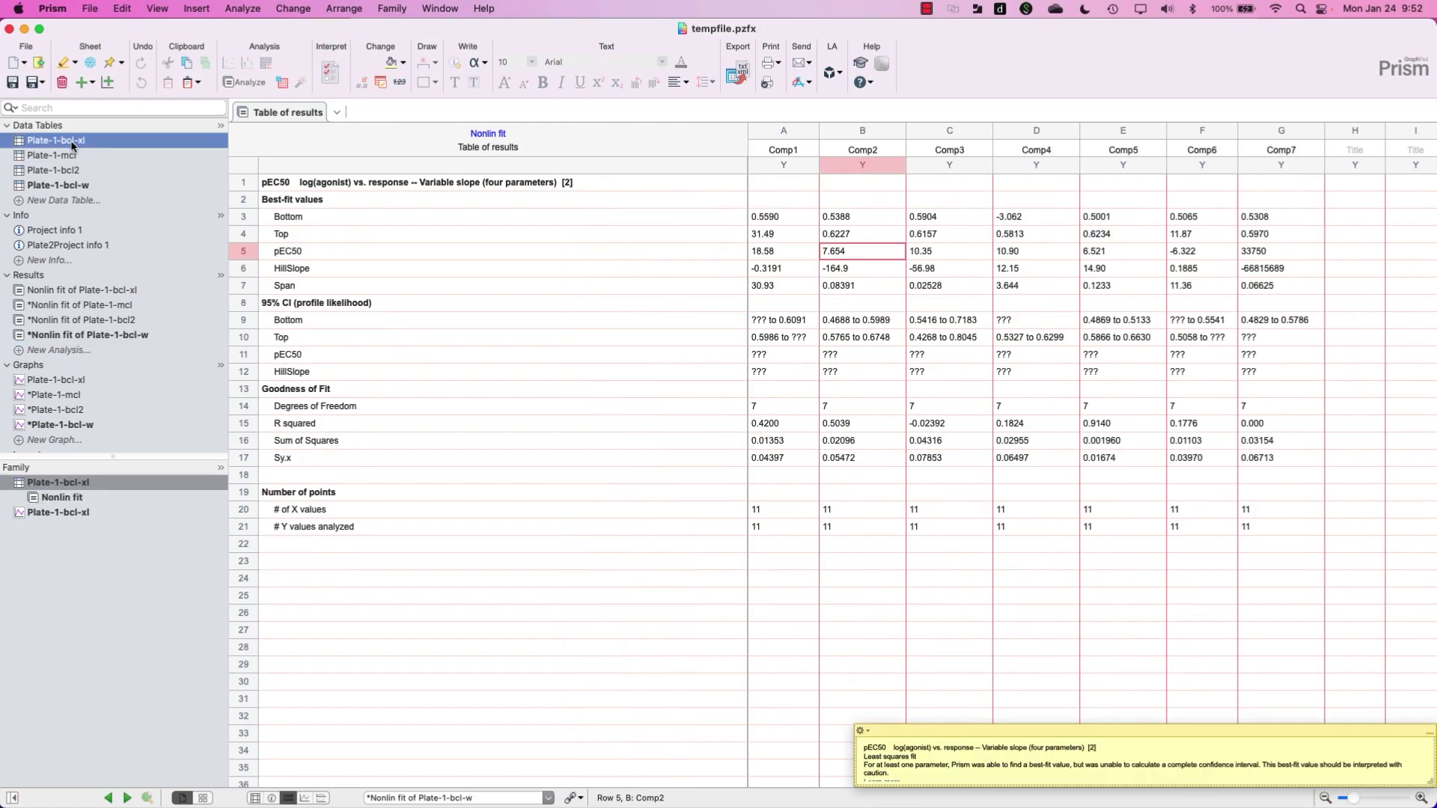
double_click(345, 157)
text(-5.9)
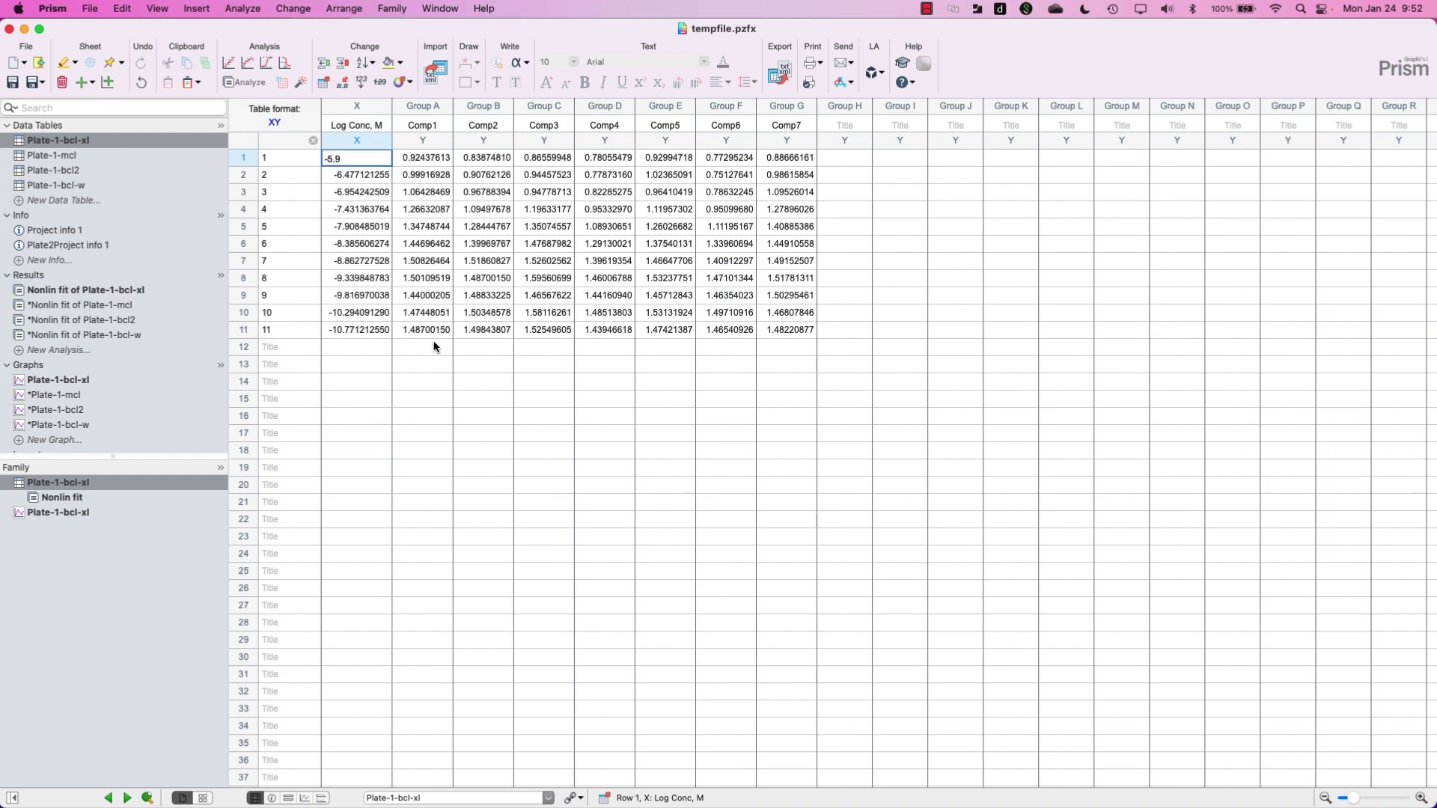
click(416, 364)
click(12, 83)
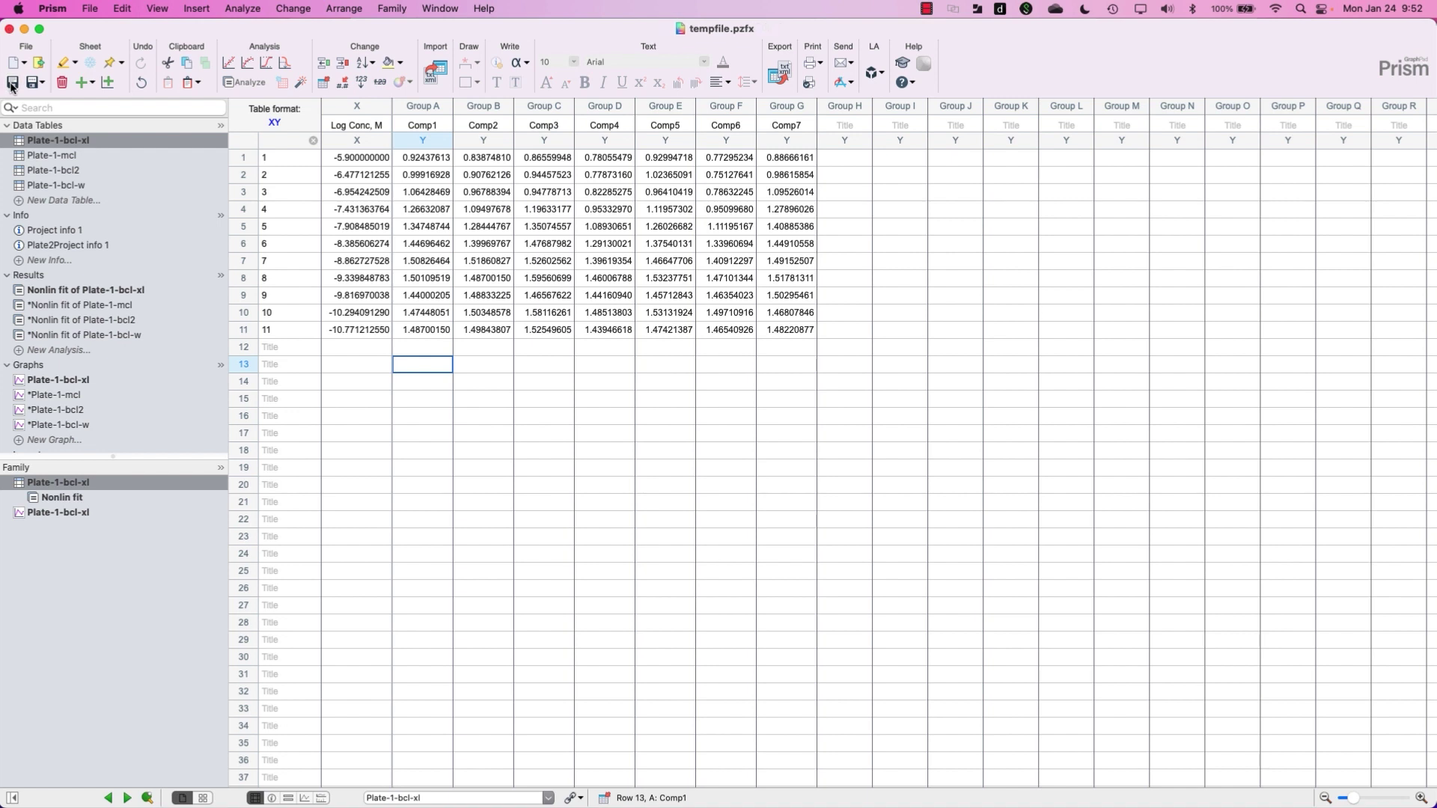
click(45, 10)
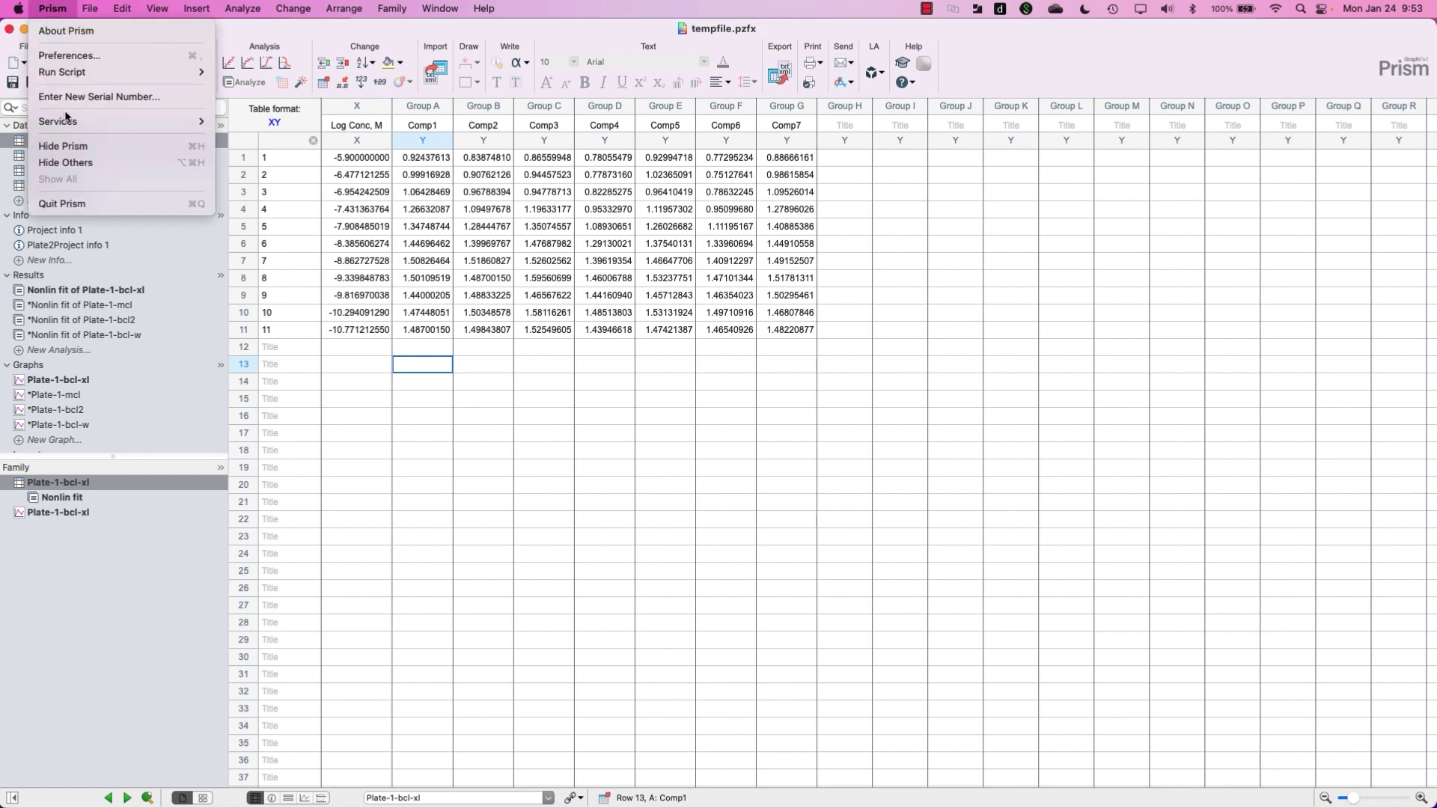
click(69, 197)
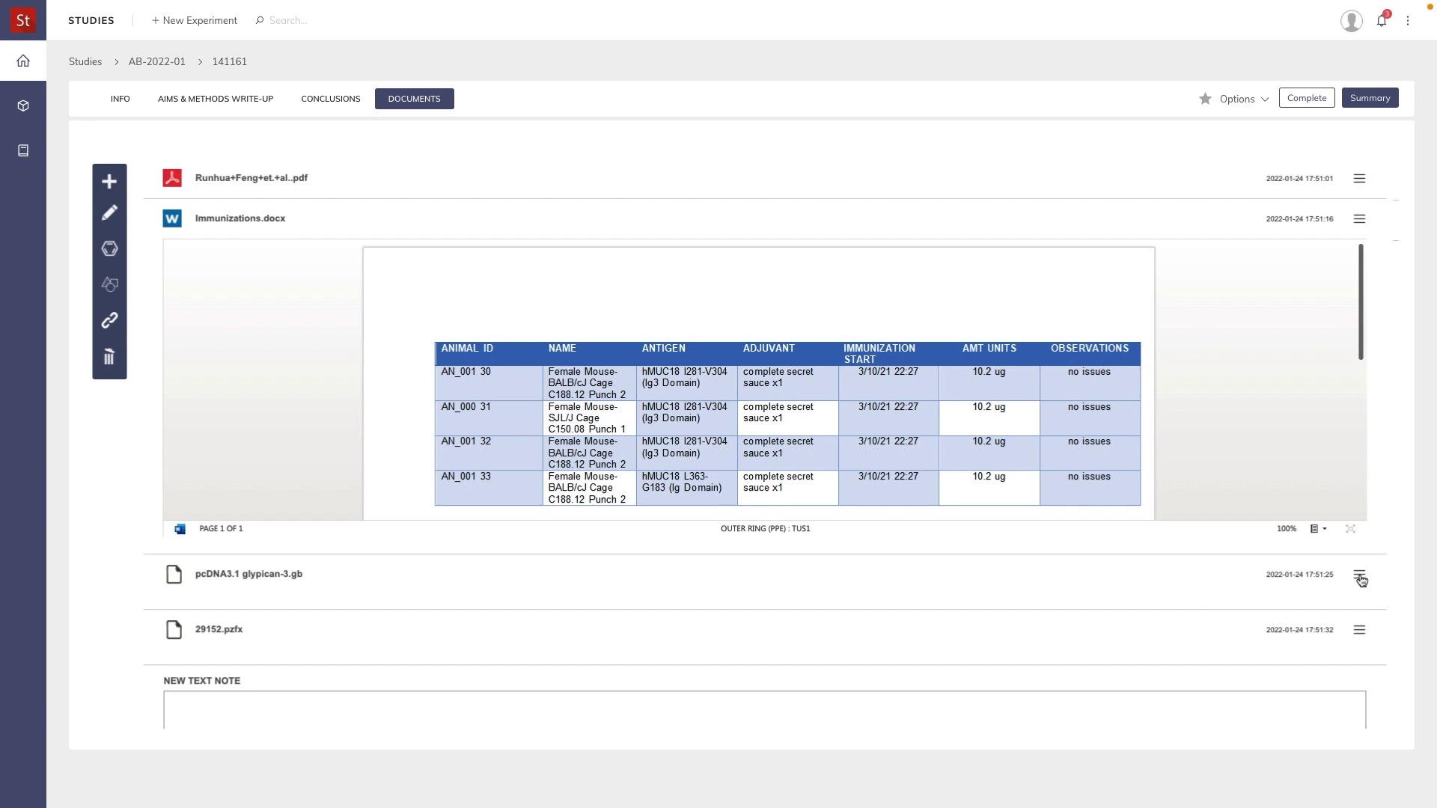
- Open pcDNA3.1 glypican-3.gb in its desktop sequence application from its file options
click(1358, 576)
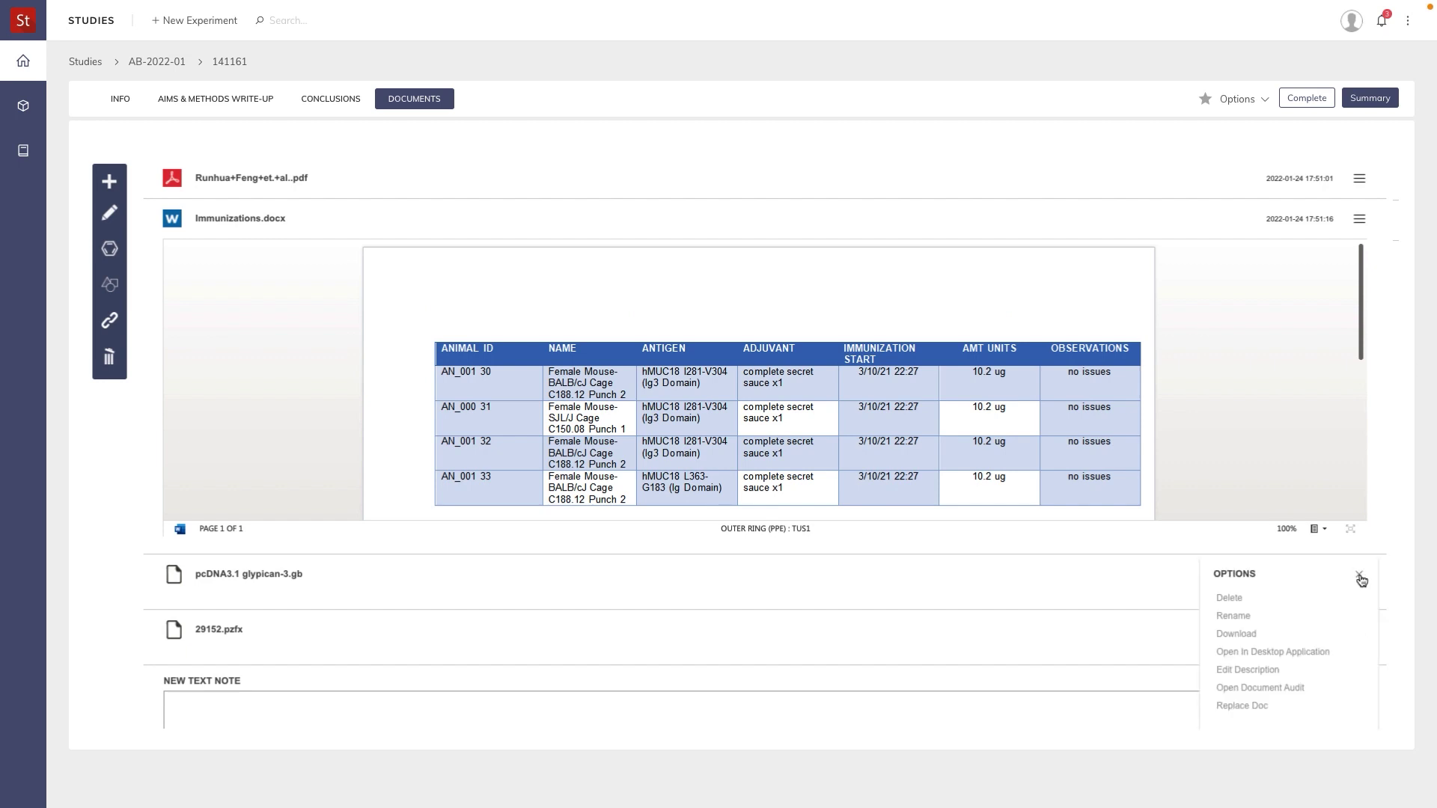
click(1292, 652)
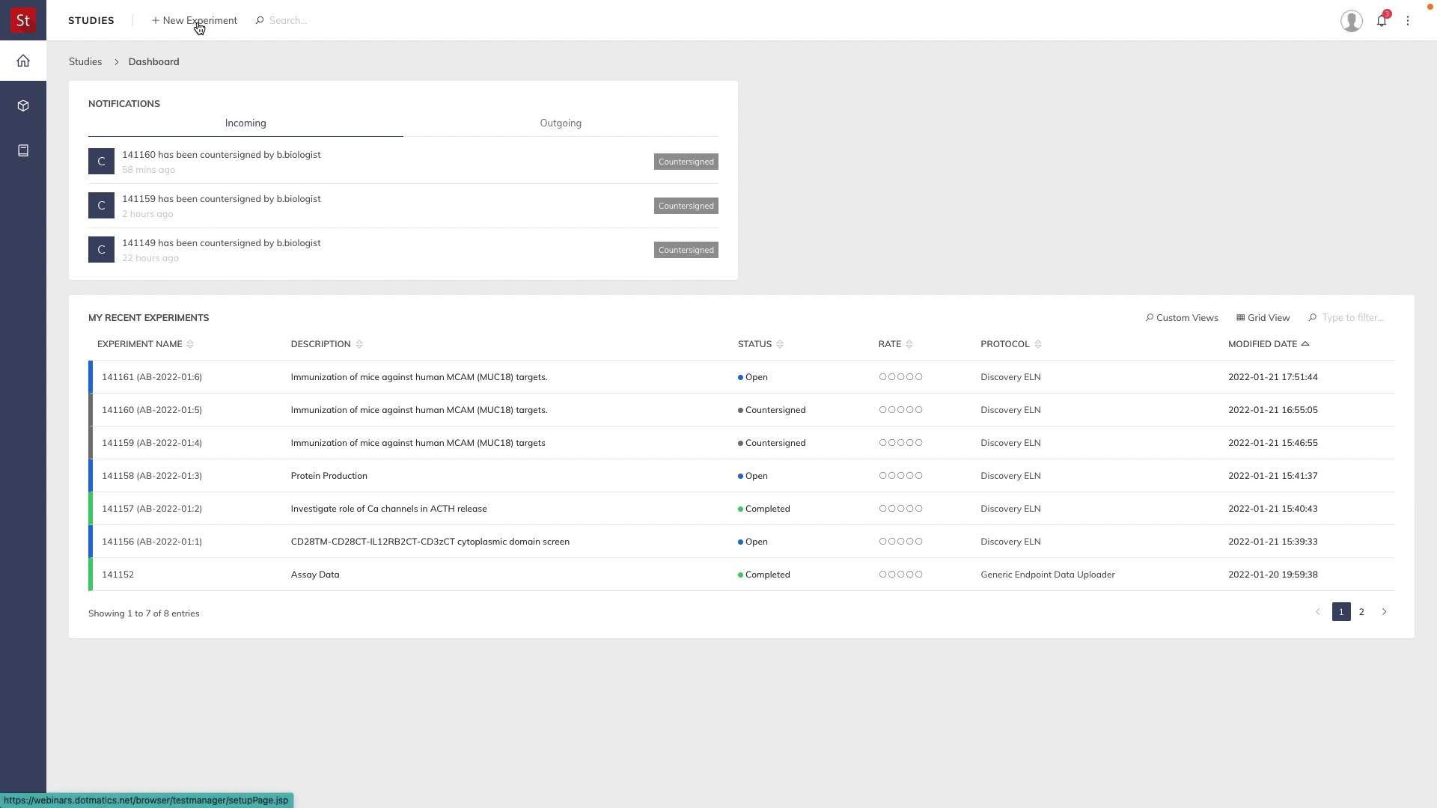
- Create an AB-2022-01 experiment with the Generic Endpoint Data Uploader protocol, described 'Animal Upload'
click(199, 22)
click(743, 181)
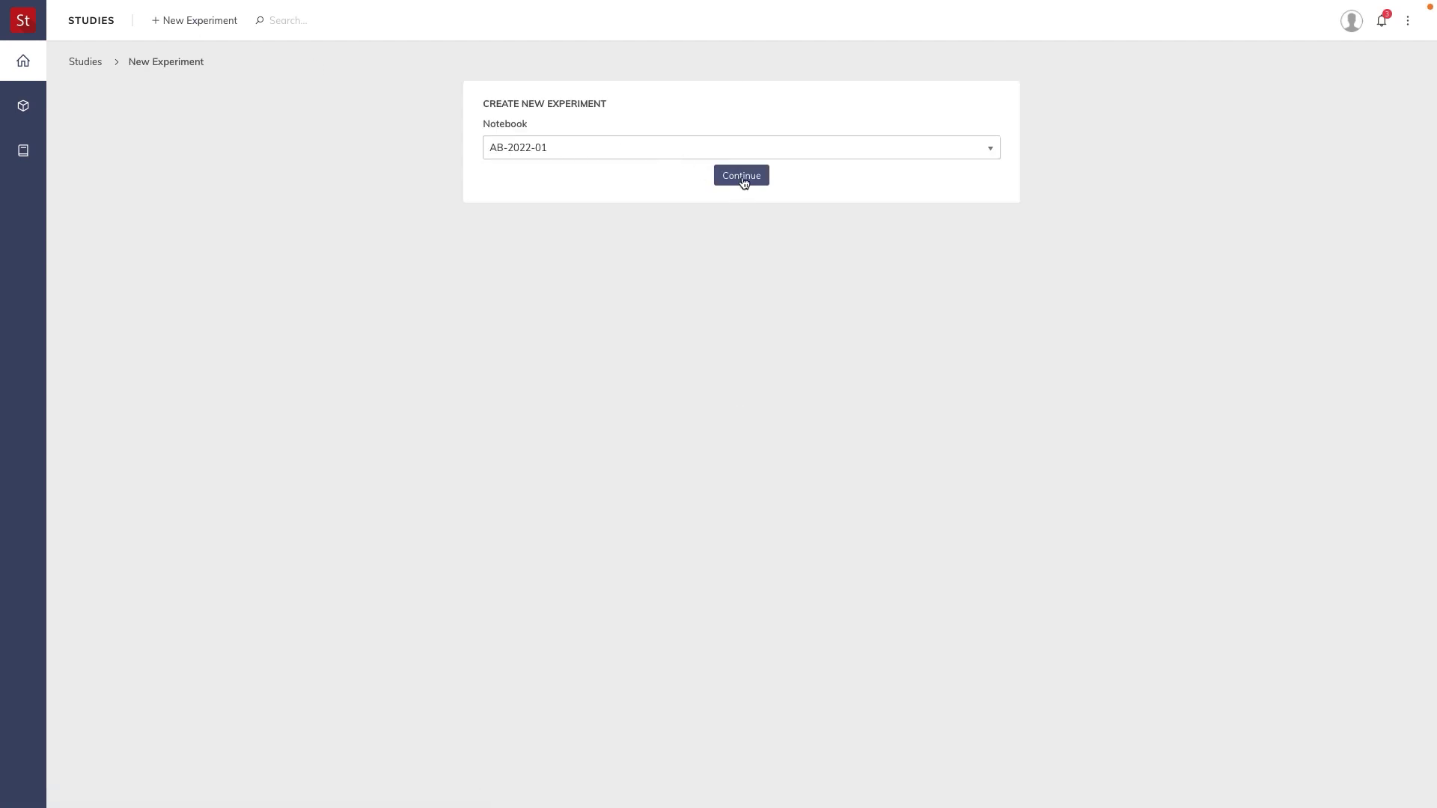
click(599, 146)
click(576, 223)
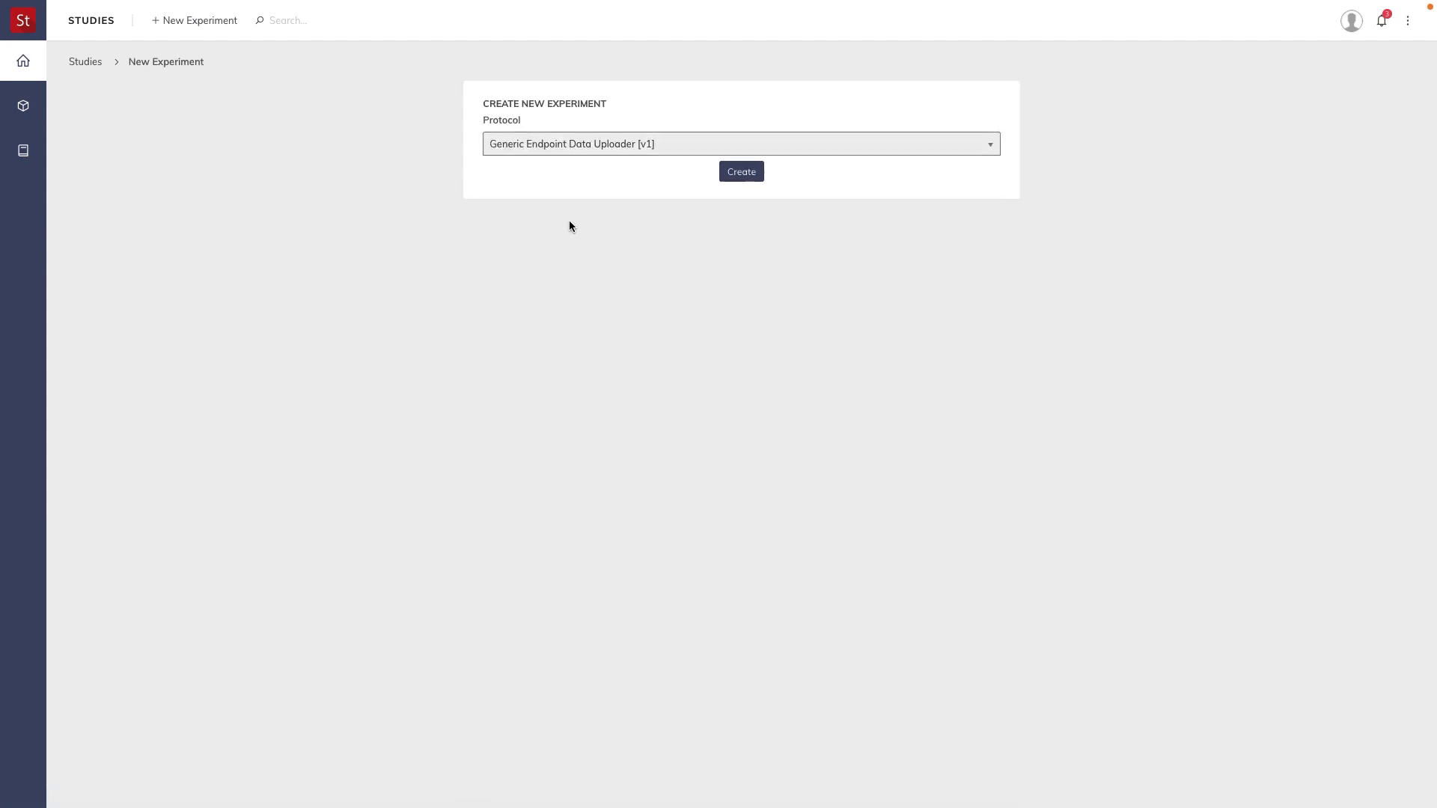
click(740, 173)
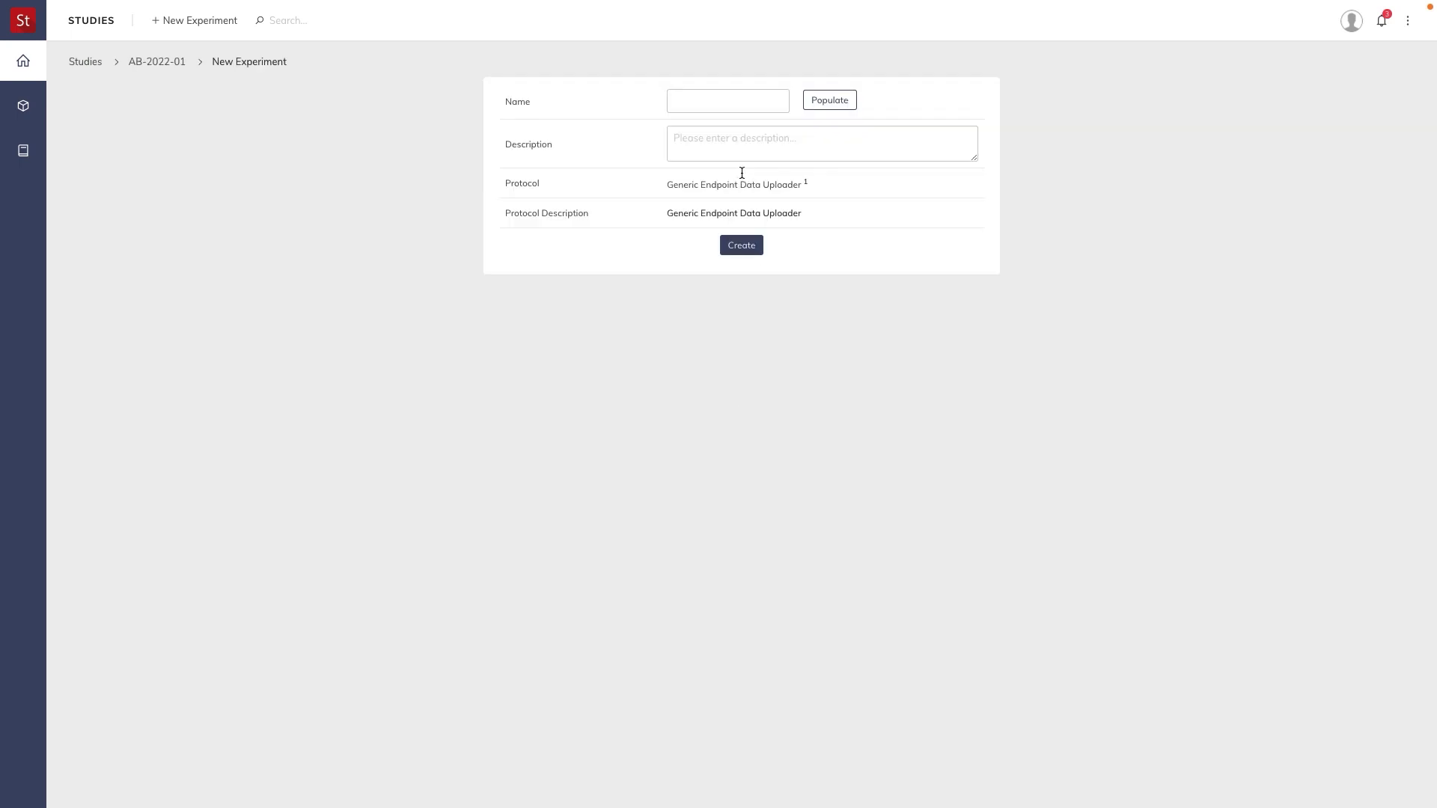
click(731, 144)
text(Animal Upload)
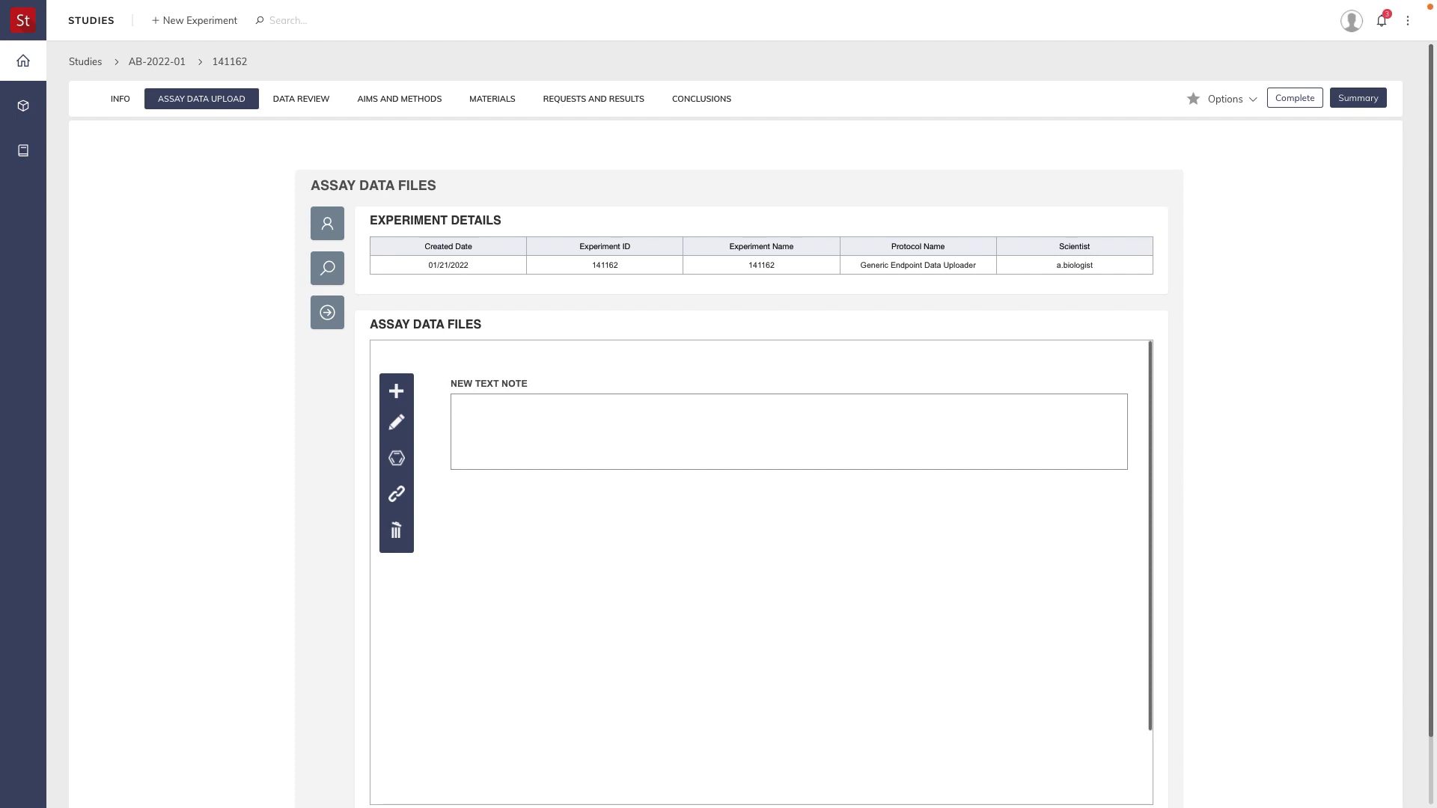
- Upload the 3 assay rows of Generic Uploader 20200401.xlsx, then review them under Data Review
drag(1422, 453, 588, 452)
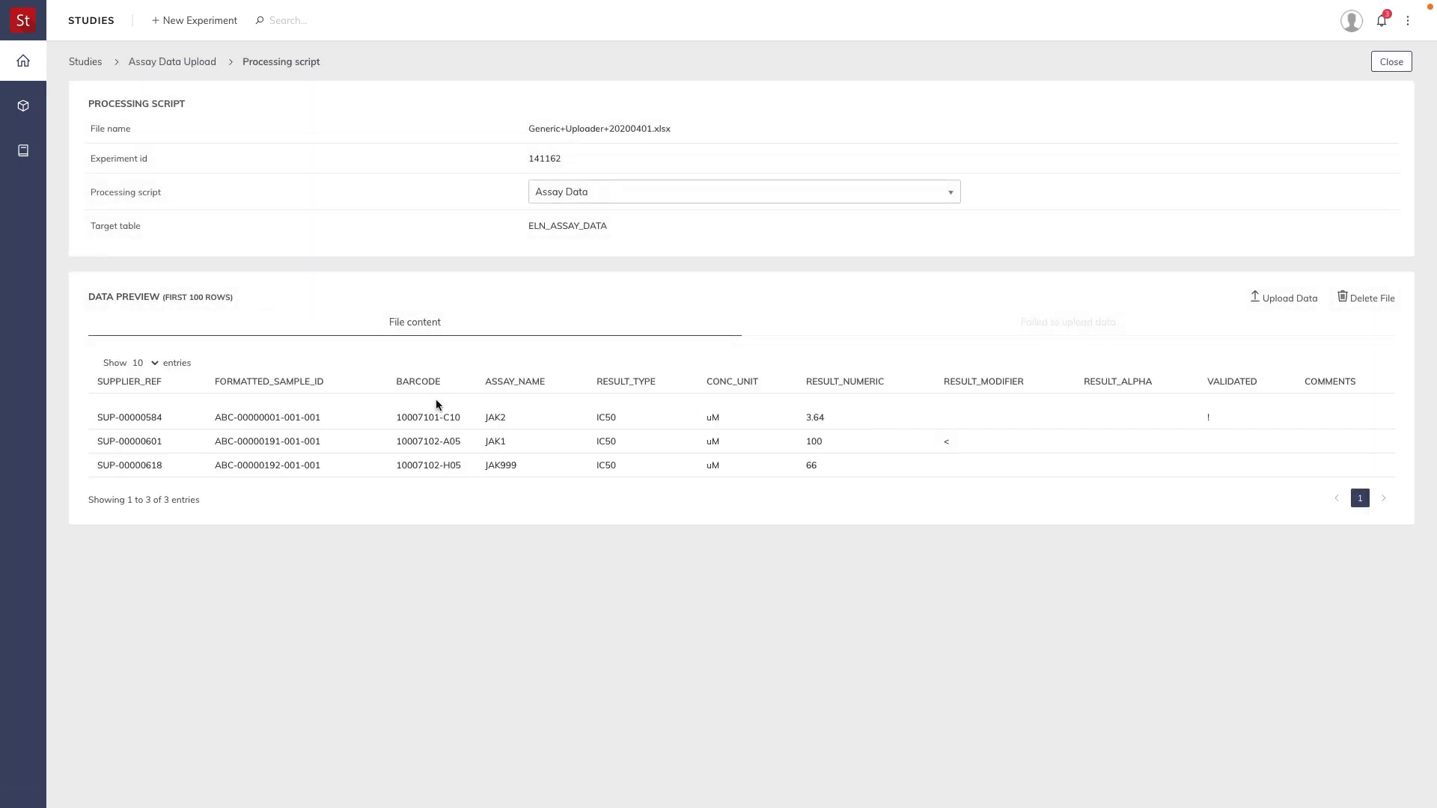
click(1277, 299)
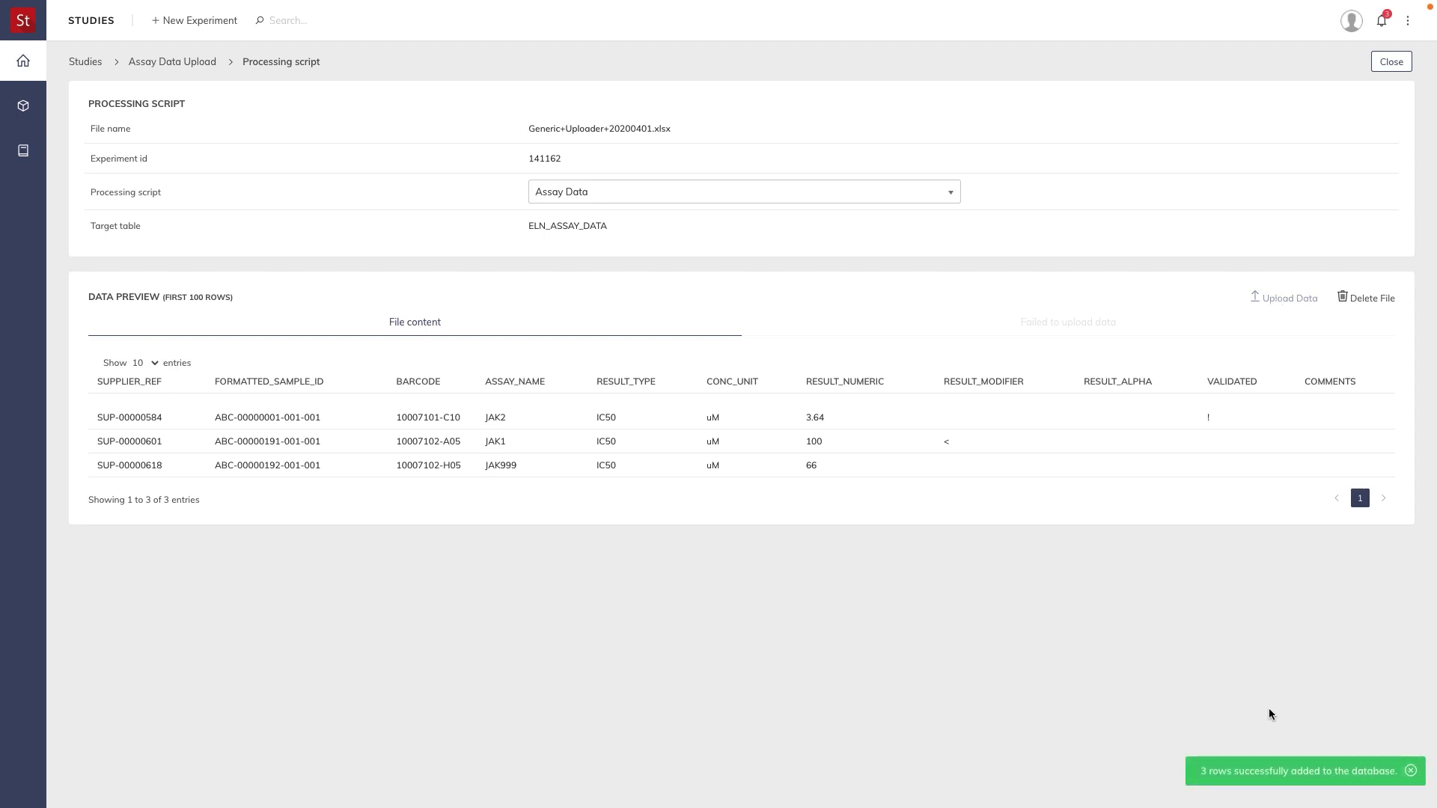
click(1392, 61)
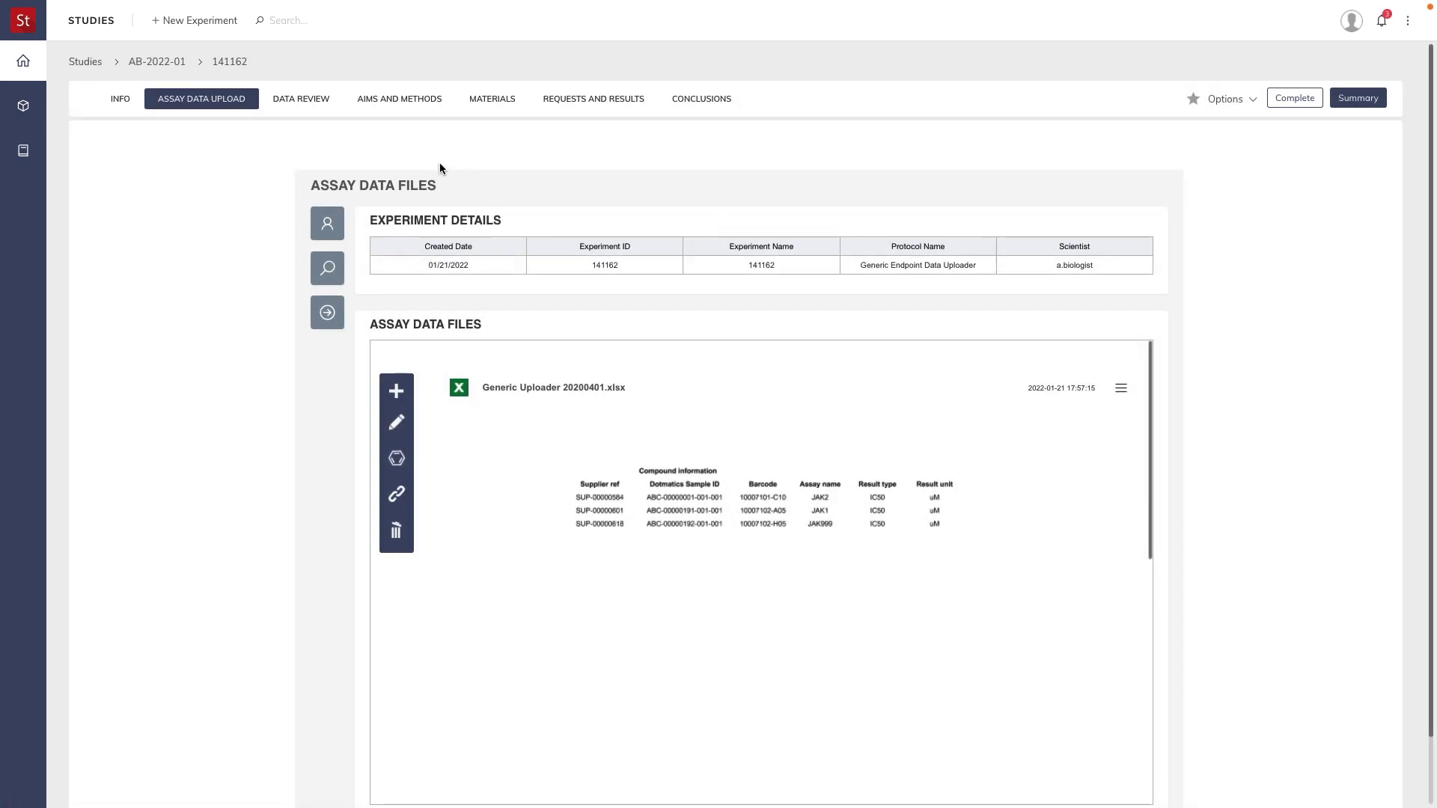
click(293, 100)
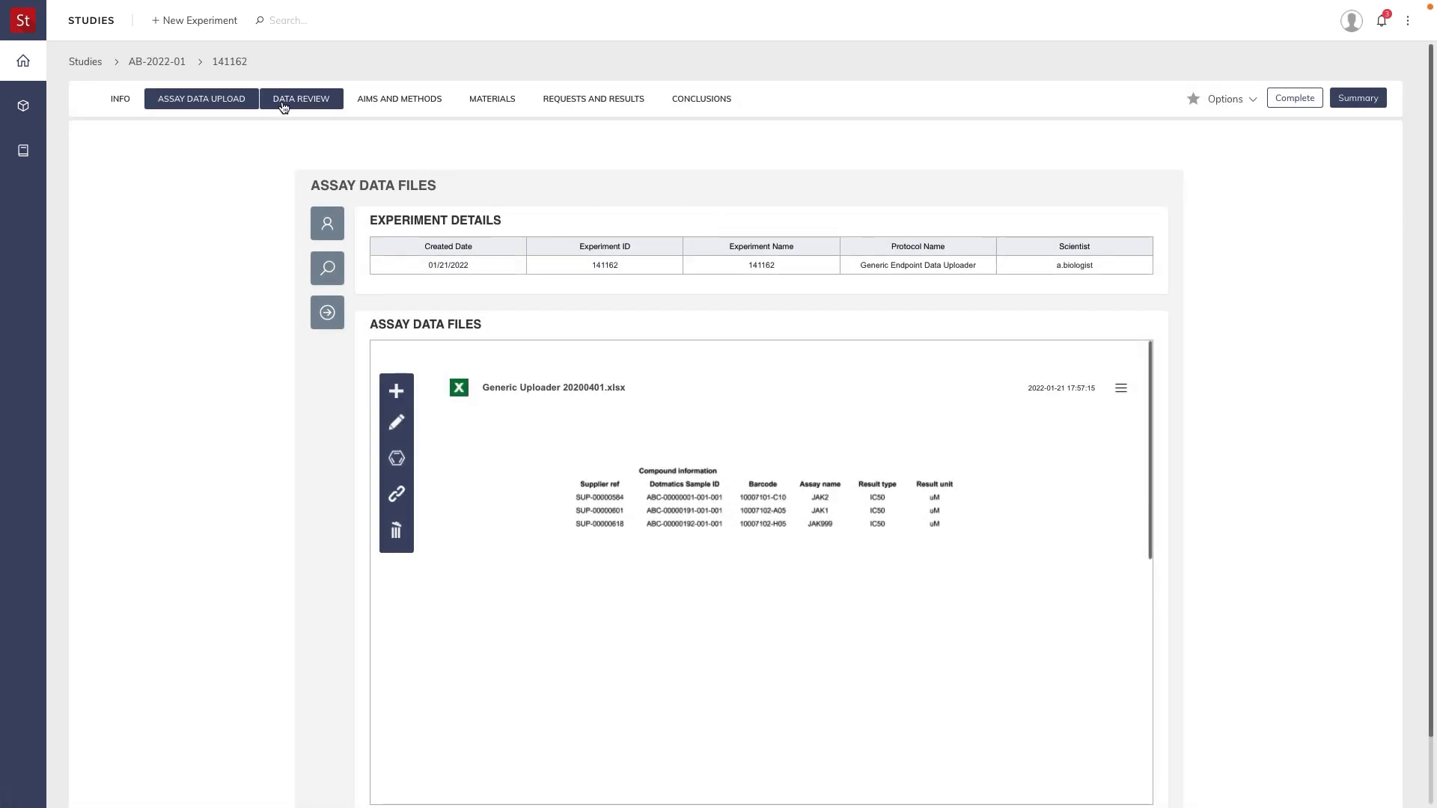